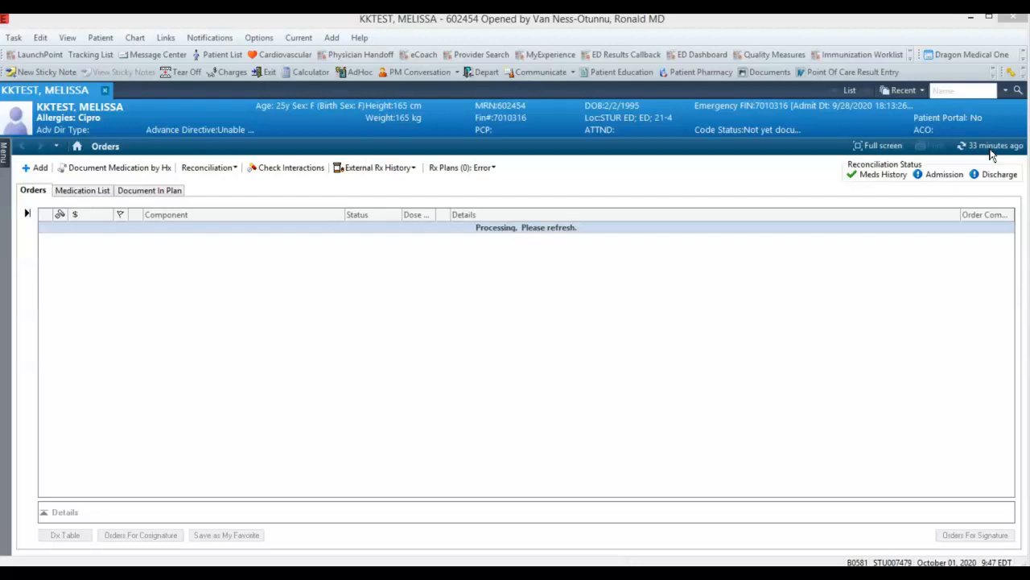
# Step: Refresh the open patient's orders list and return to the LaunchPoint tracking board
pyautogui.click(992, 149)
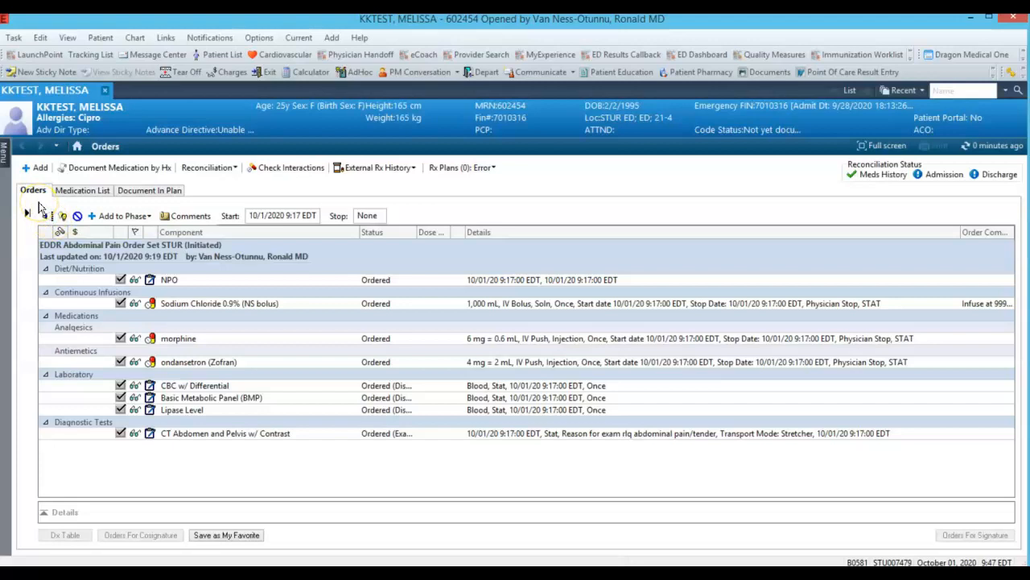
pyautogui.click(34, 54)
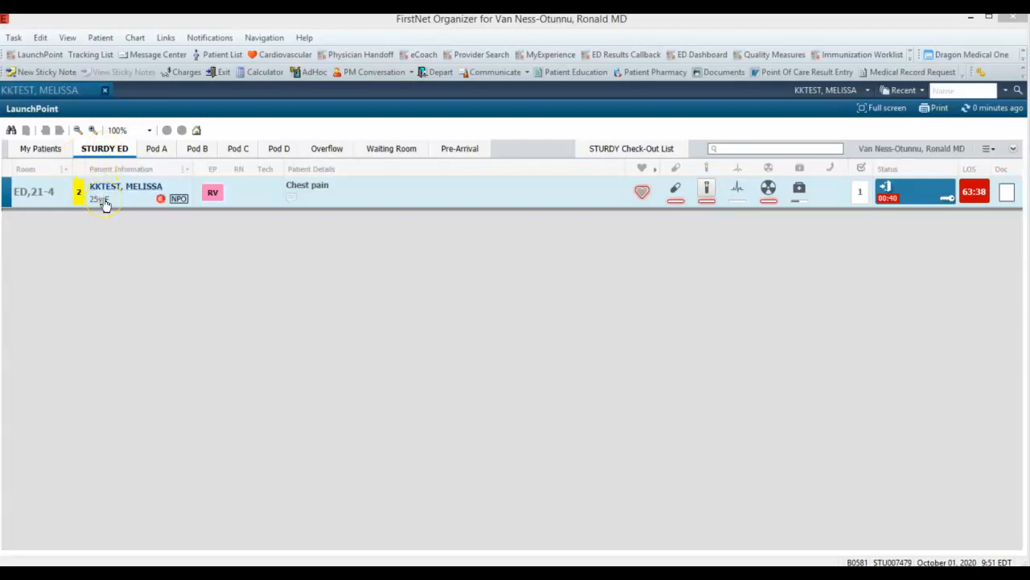
pyautogui.click(70, 92)
pyautogui.click(69, 94)
pyautogui.click(125, 92)
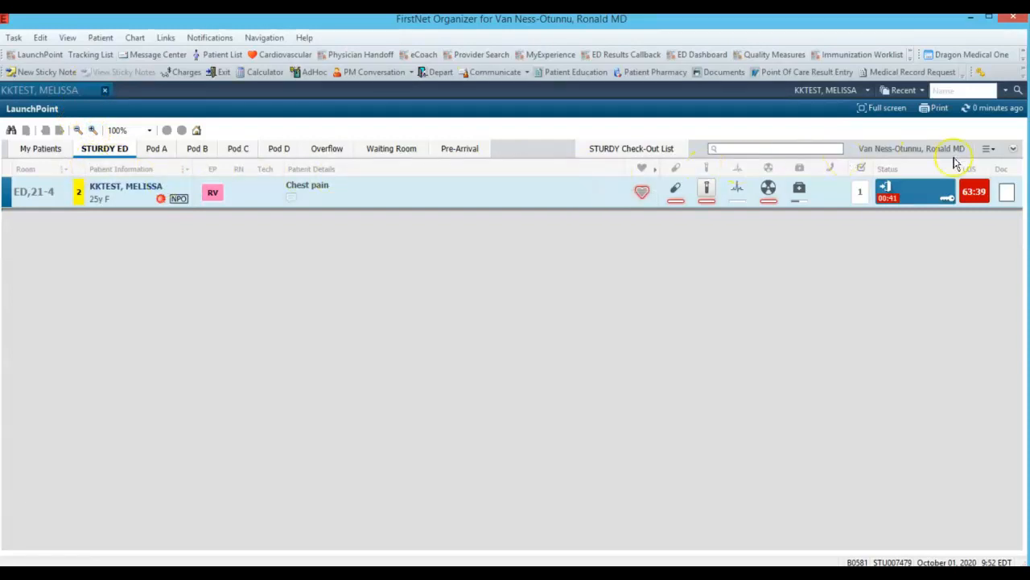
# Step: Show the unassigned ED patients and assign yourself as EP to the abdominal pain patient in QC-C,2
pyautogui.click(1015, 153)
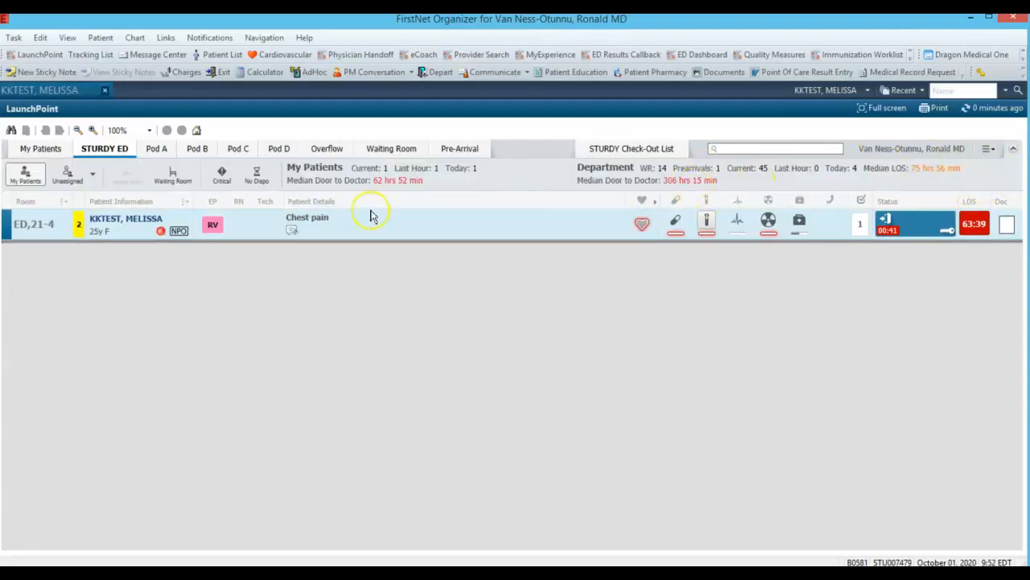
pyautogui.click(60, 181)
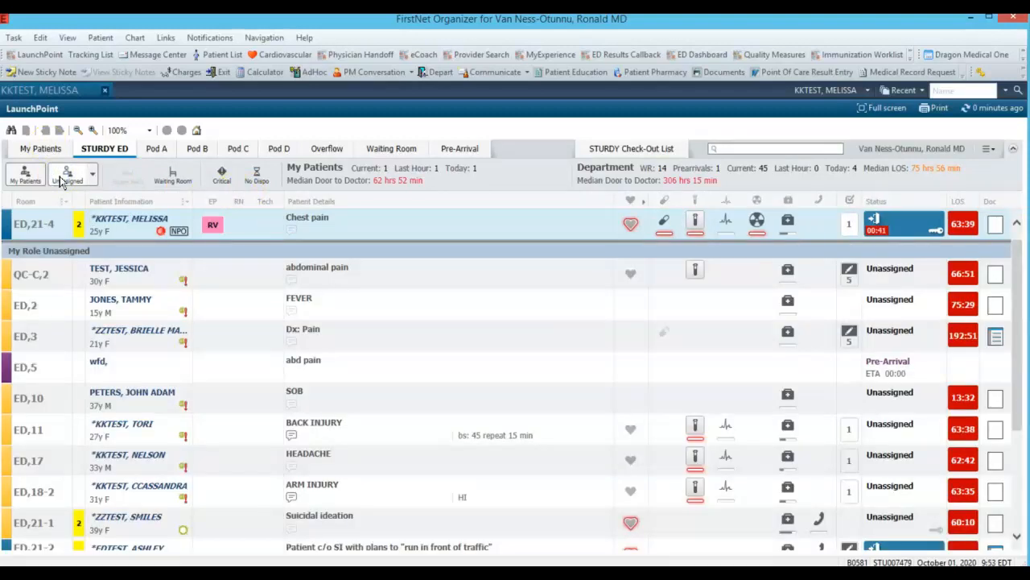
pyautogui.click(211, 276)
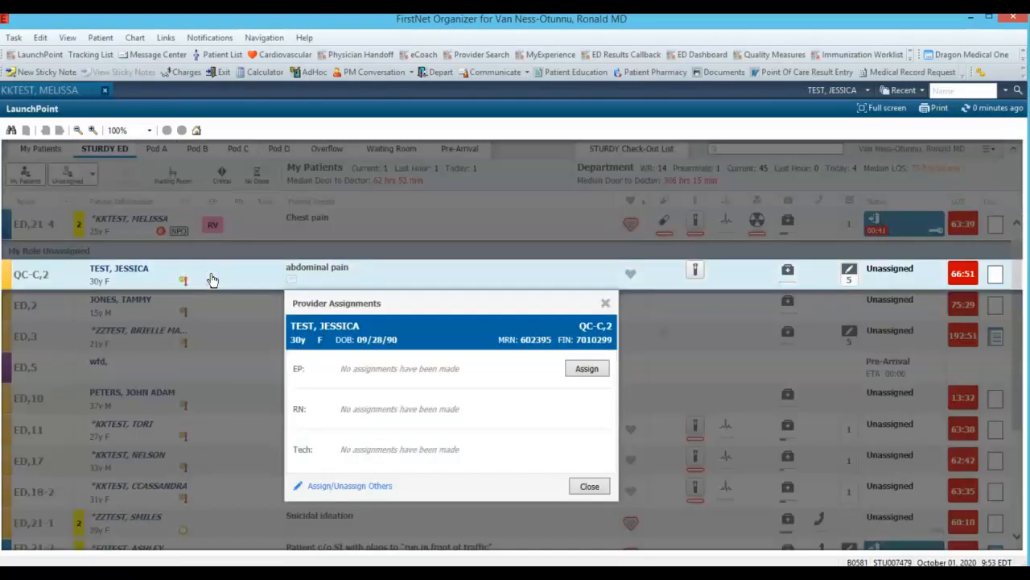
pyautogui.click(571, 369)
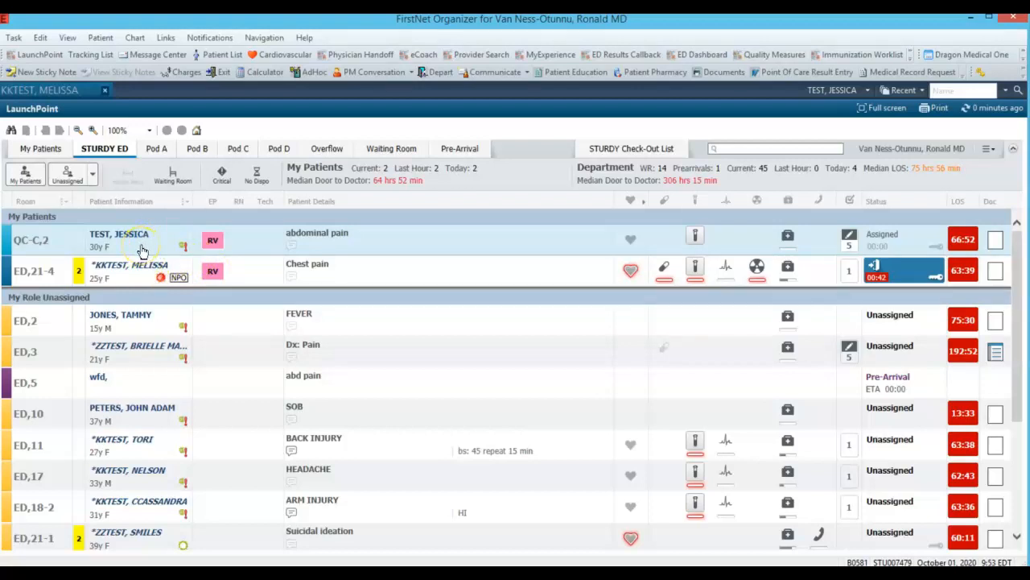
# Step: View the Patient Summary for the patient in QC-C,2 and go to that patient's orders
pyautogui.click(142, 251)
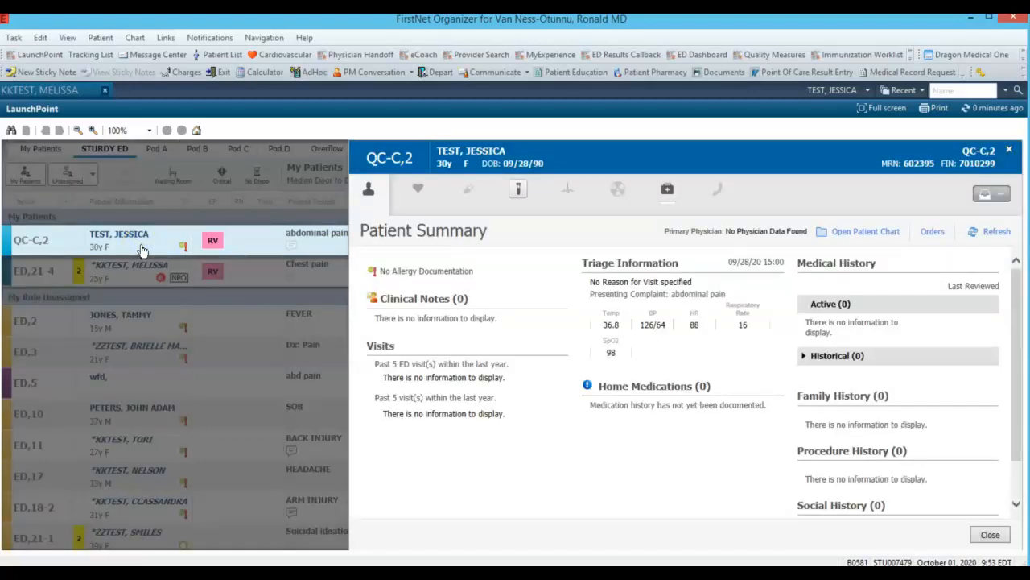
pyautogui.click(932, 233)
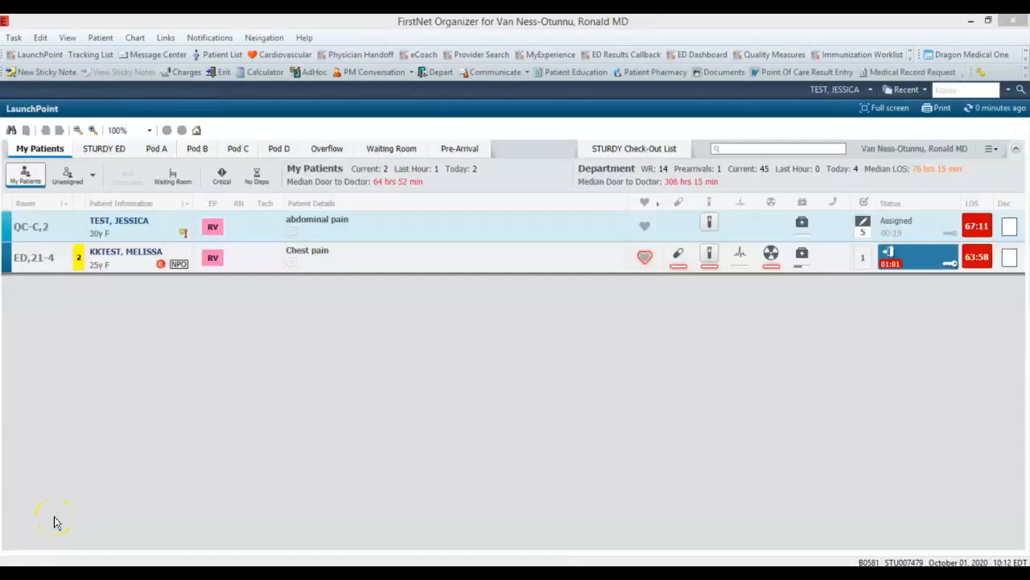
# Step: Open the chart of the chest pain patient in ED,21-4 and set the Provider View zoom to 75%
pyautogui.click(143, 251)
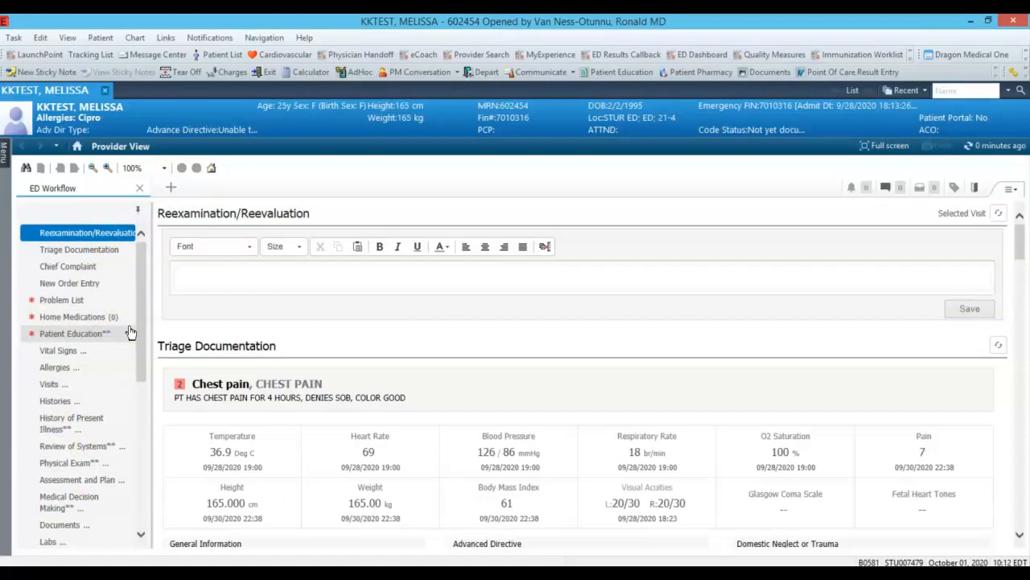
pyautogui.click(131, 301)
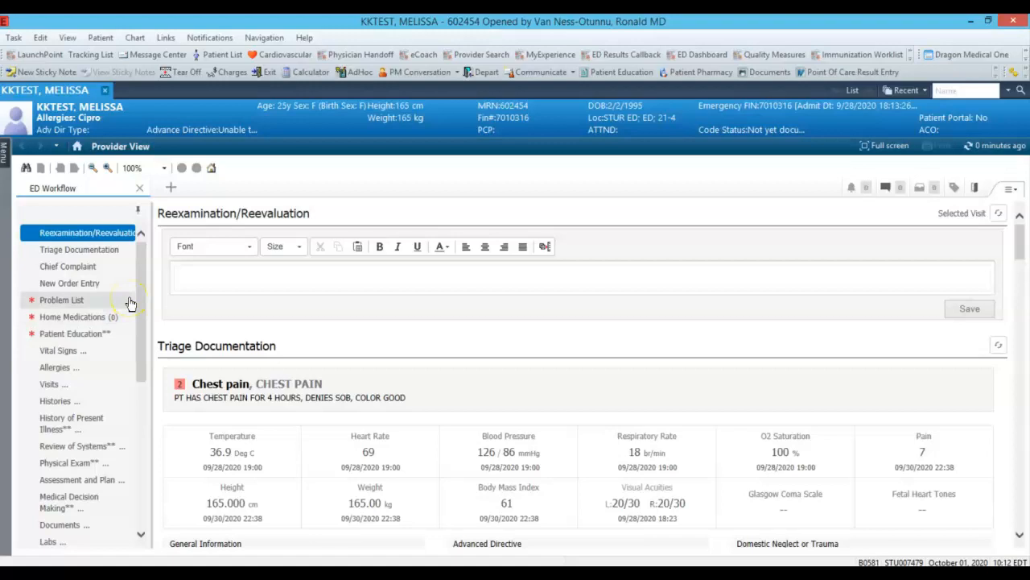
pyautogui.click(179, 287)
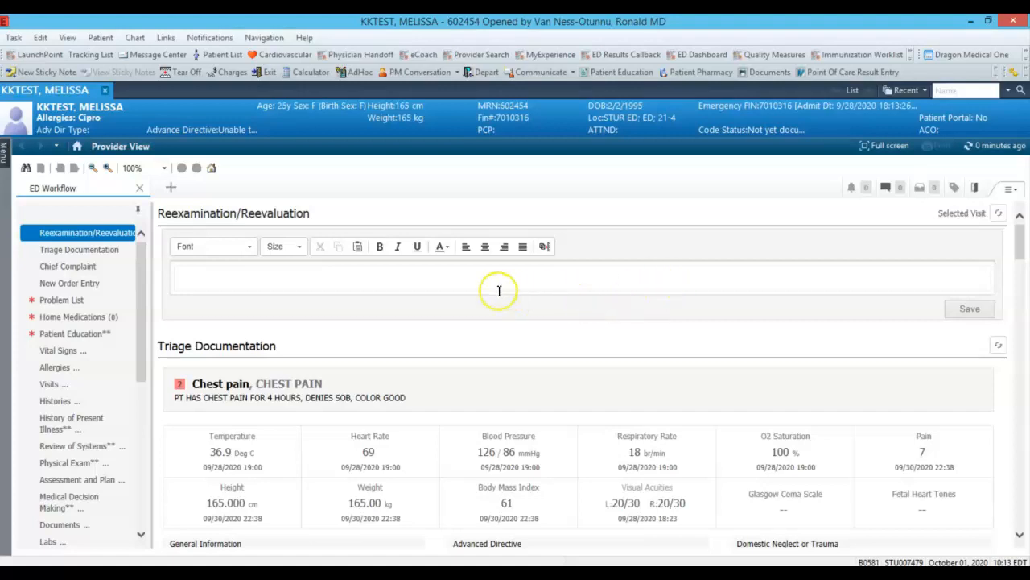
pyautogui.click(165, 172)
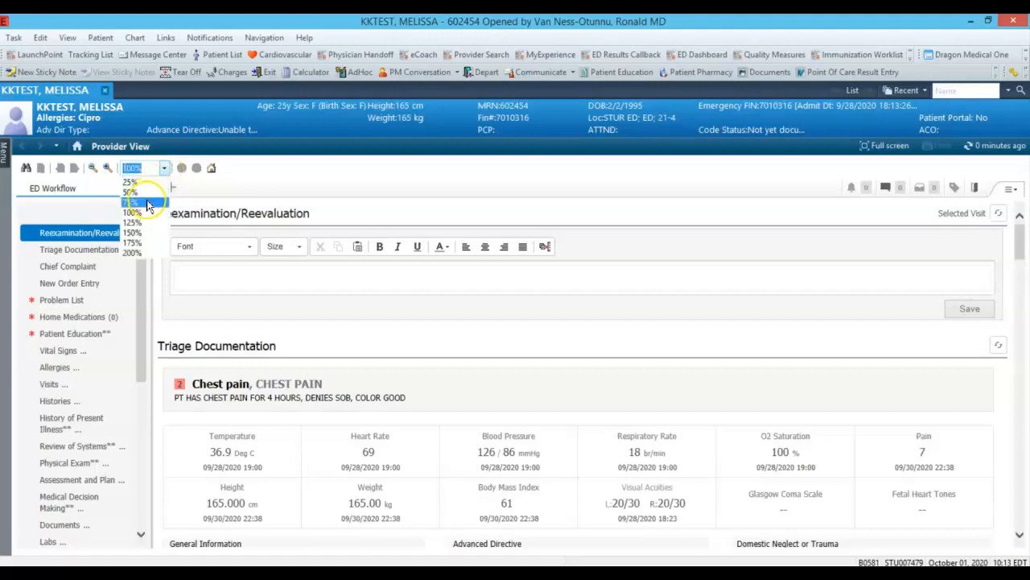
pyautogui.click(146, 203)
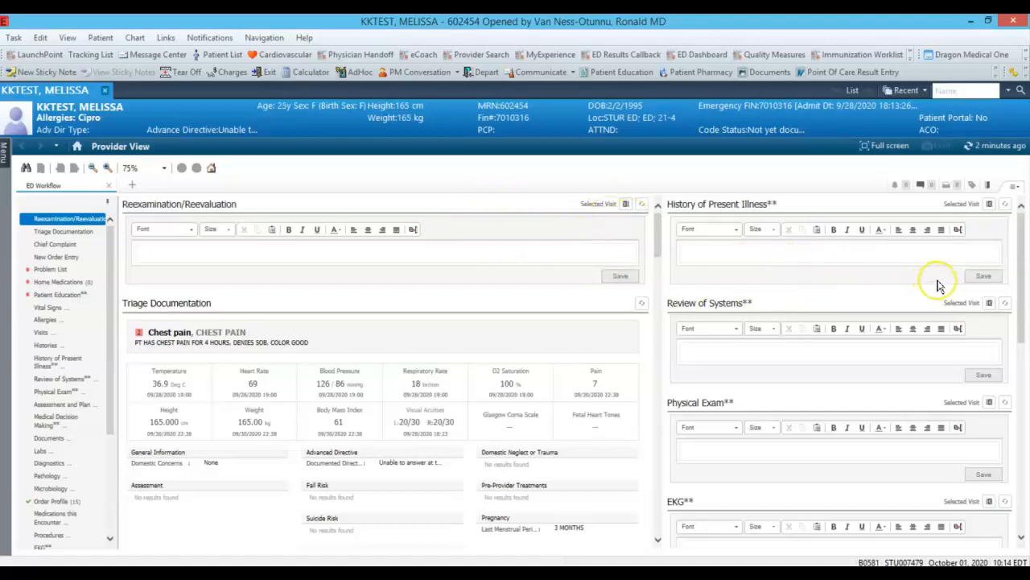
# Step: Look through the note sections down to Assessment and Plan, and bring the Problem List into view
pyautogui.moveTo(1019, 233); pyautogui.dragTo(1022, 439)
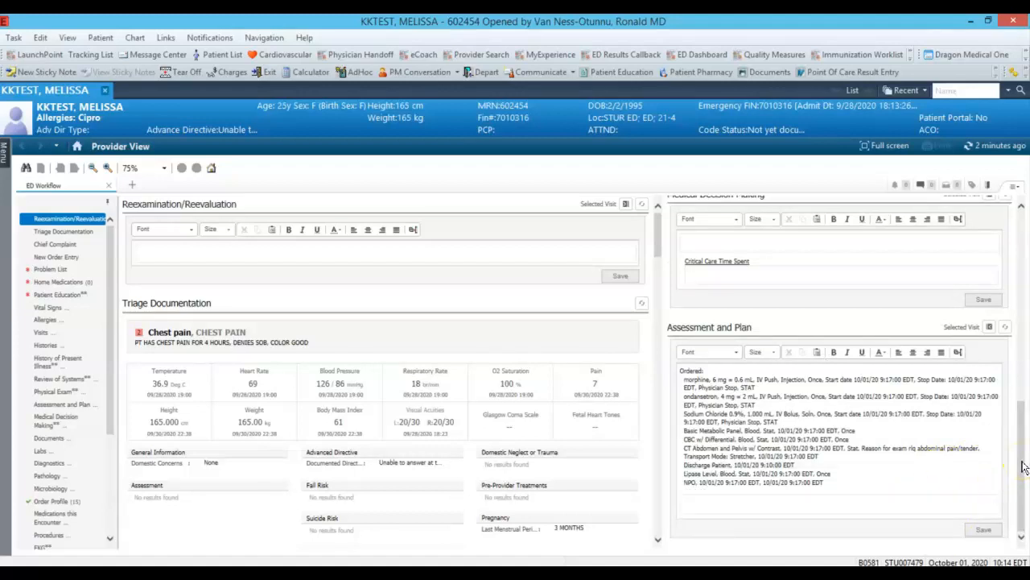
pyautogui.moveTo(1025, 467); pyautogui.dragTo(1008, 258)
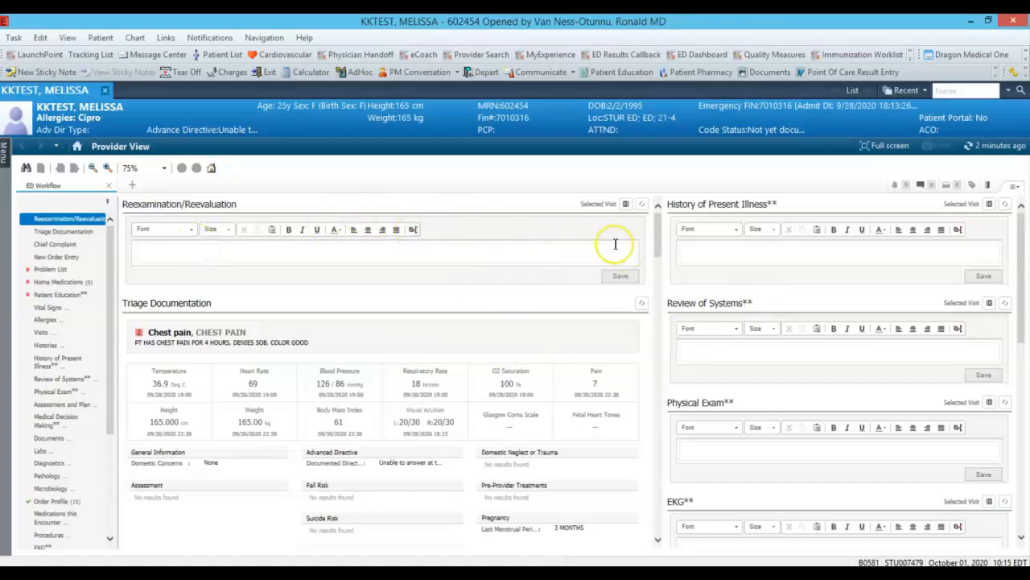
pyautogui.moveTo(655, 243); pyautogui.dragTo(651, 292)
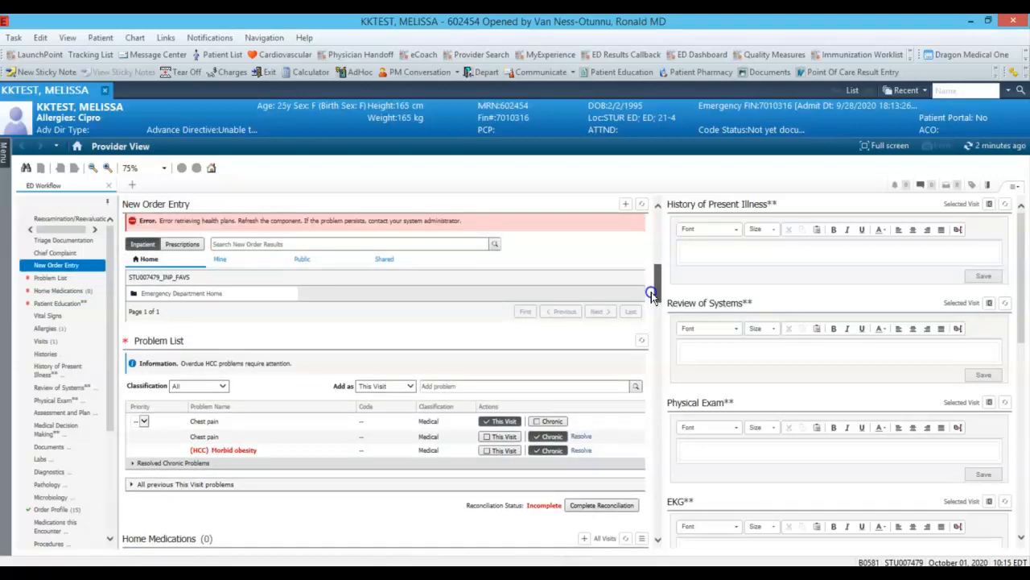
pyautogui.moveTo(651, 293)
pyautogui.mouseDown()
pyautogui.moveTo(646, 250)
pyautogui.moveTo(654, 302)
pyautogui.mouseUp()
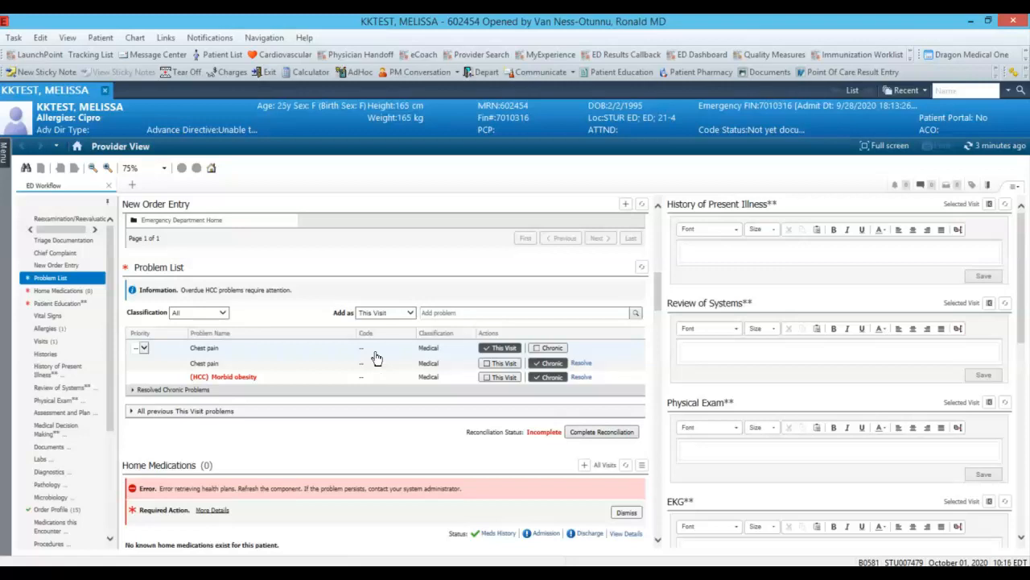
# Step: Try adding Abdominal pain (R10.9) to the Problem List as a This Visit problem, and remove it
pyautogui.click(334, 357)
pyautogui.click(353, 355)
pyautogui.click(435, 314)
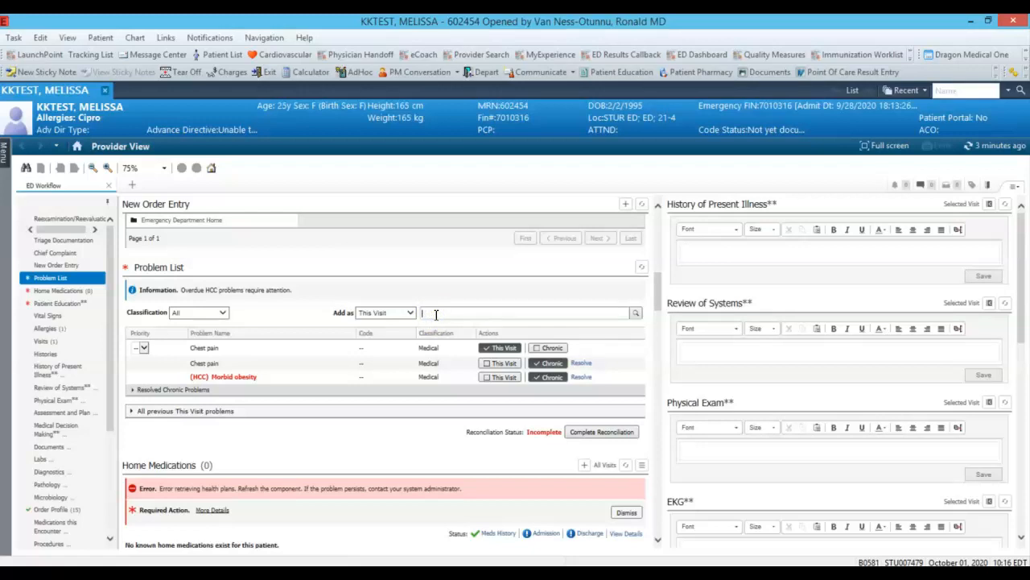
pyautogui.write('abdominal pain')
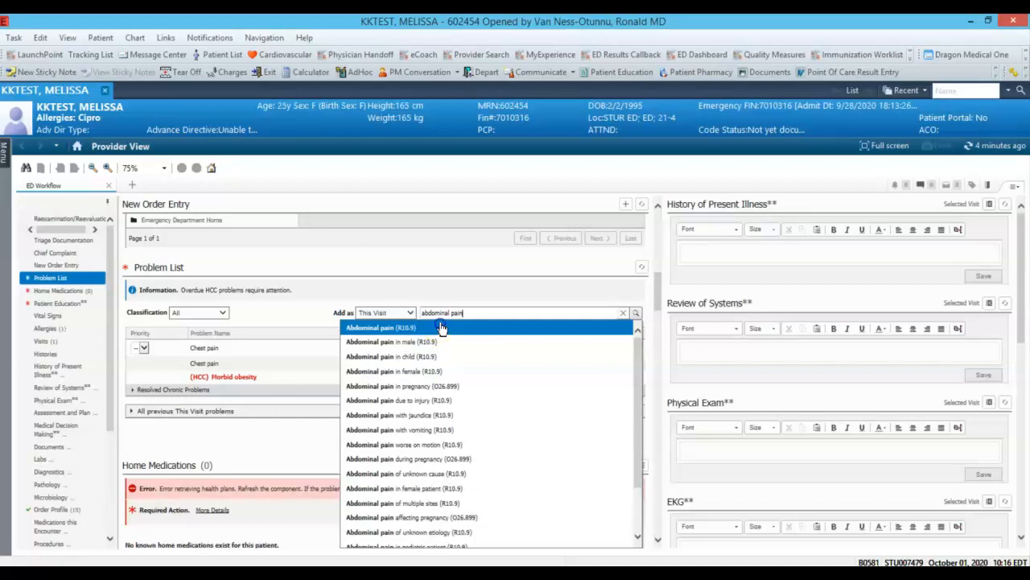
pyautogui.click(441, 327)
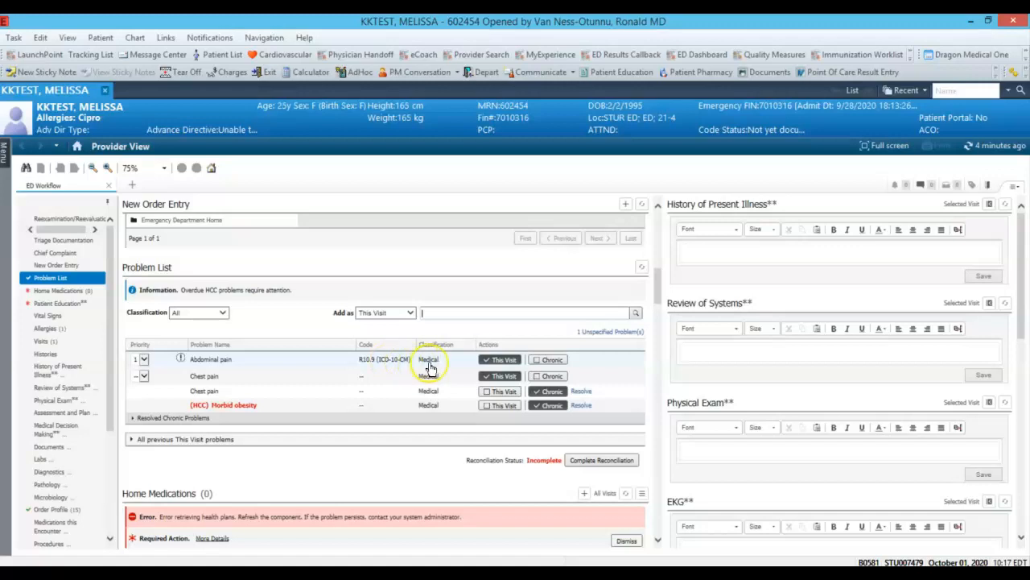
pyautogui.click(500, 363)
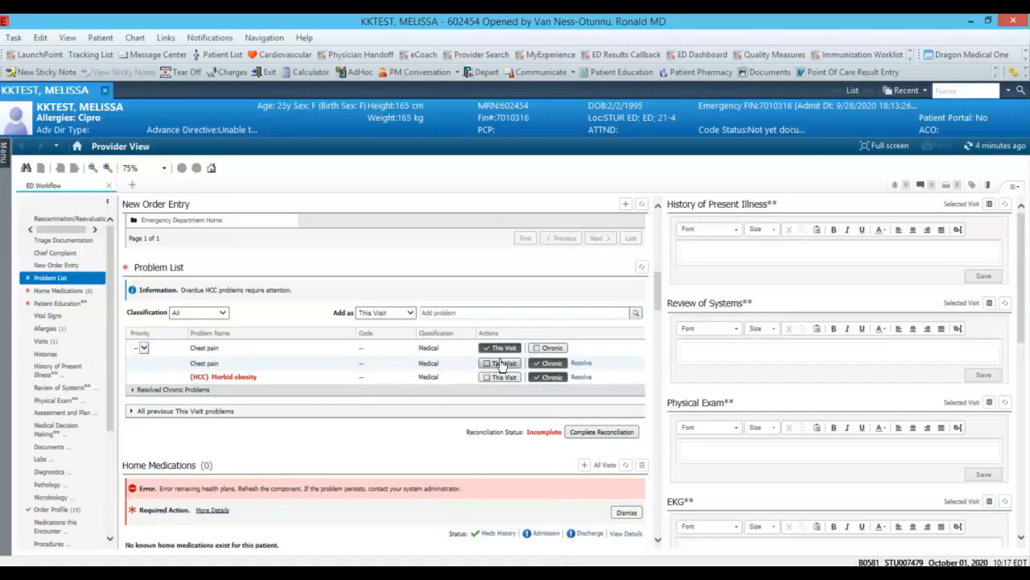
# Step: Add "Abdominal pain, right lower quadrant (R10.31)" to the Problem List as a This Visit problem and check the Assessment and Plan section
pyautogui.click(467, 311)
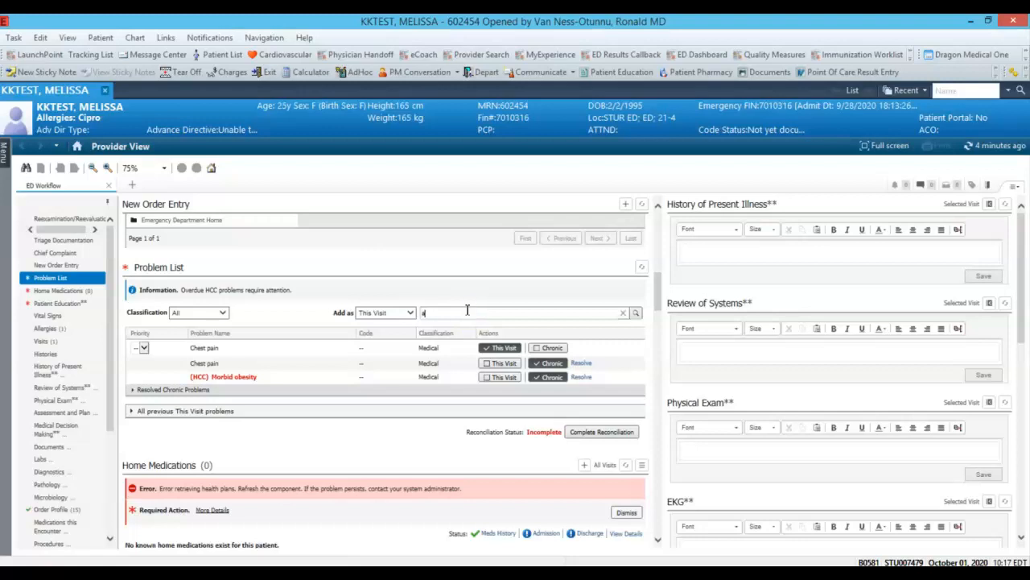
pyautogui.write('abdominal pai')
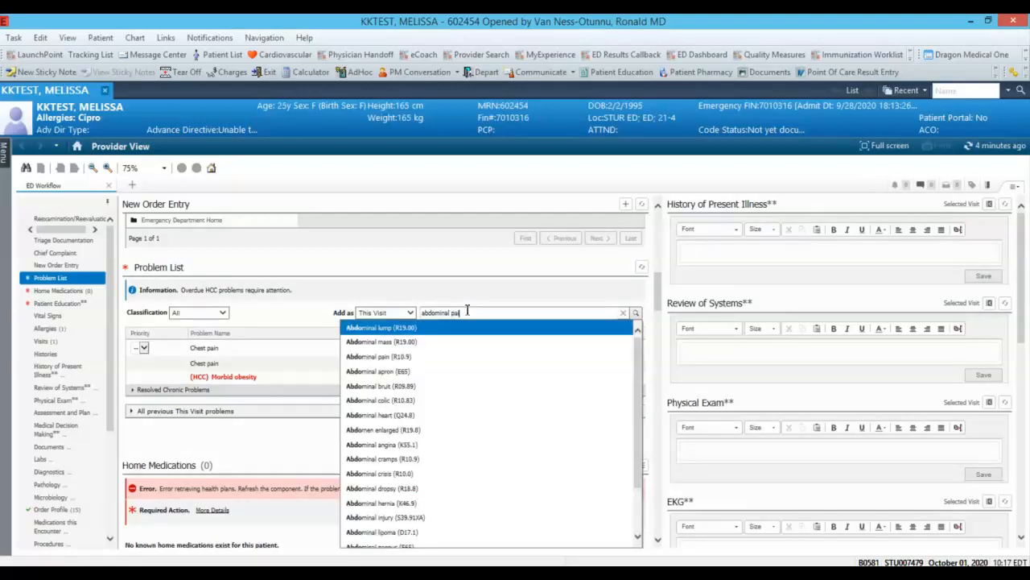
pyautogui.write('n right')
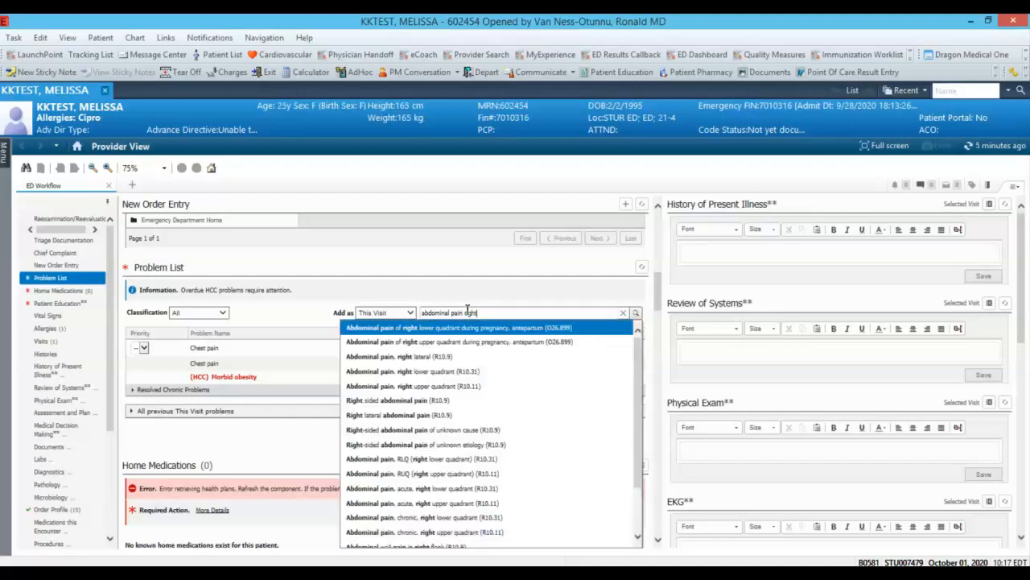
pyautogui.moveTo(467, 309); pyautogui.dragTo(459, 339)
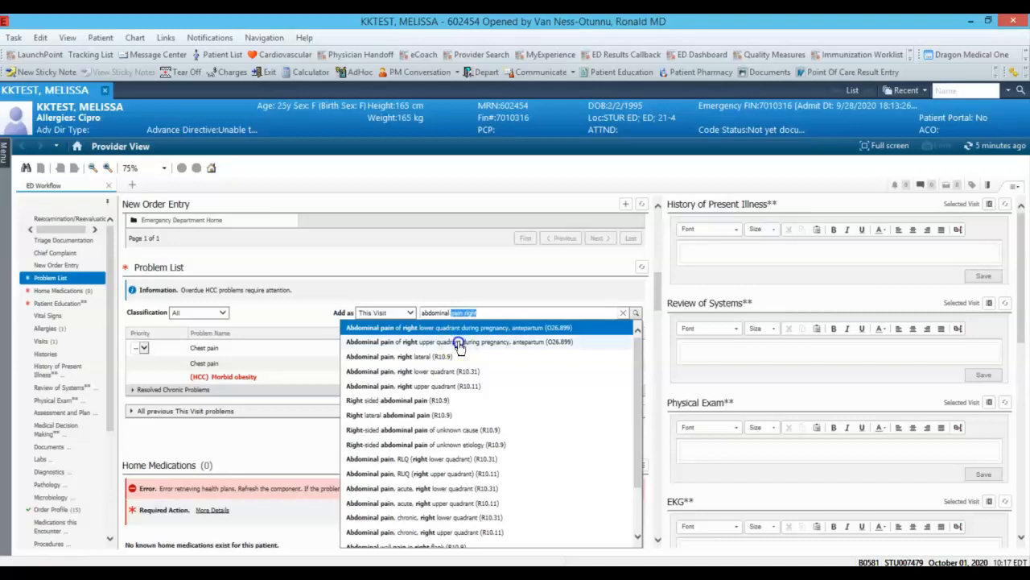
pyautogui.click(447, 372)
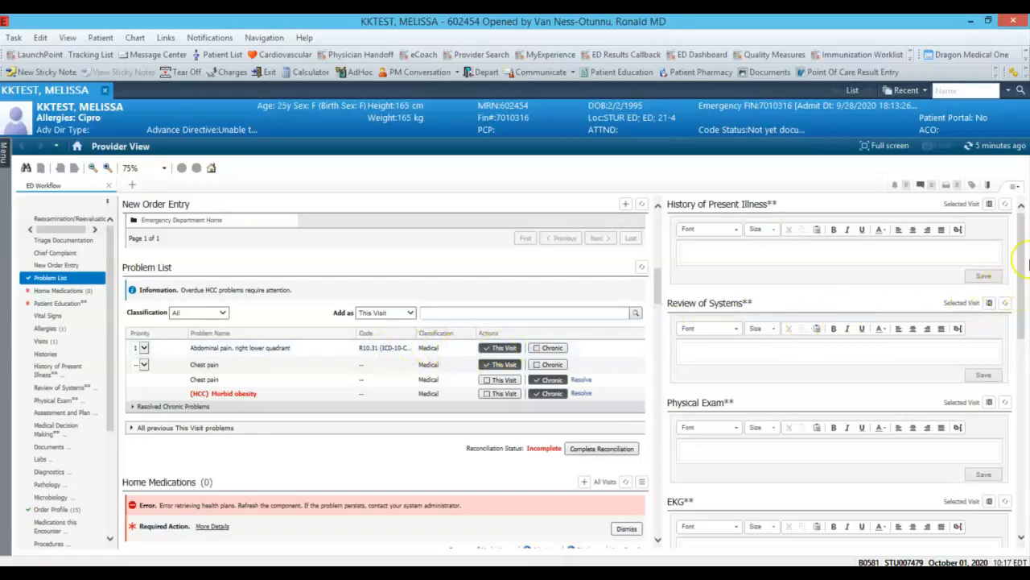
pyautogui.moveTo(1024, 266); pyautogui.dragTo(999, 459)
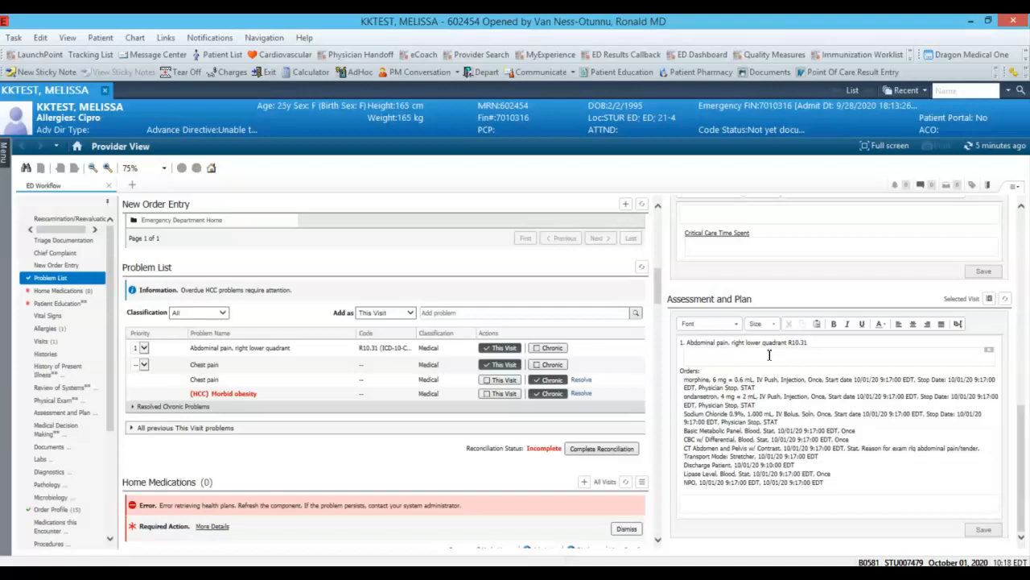
pyautogui.click(1021, 448)
pyautogui.moveTo(1021, 448); pyautogui.dragTo(997, 227)
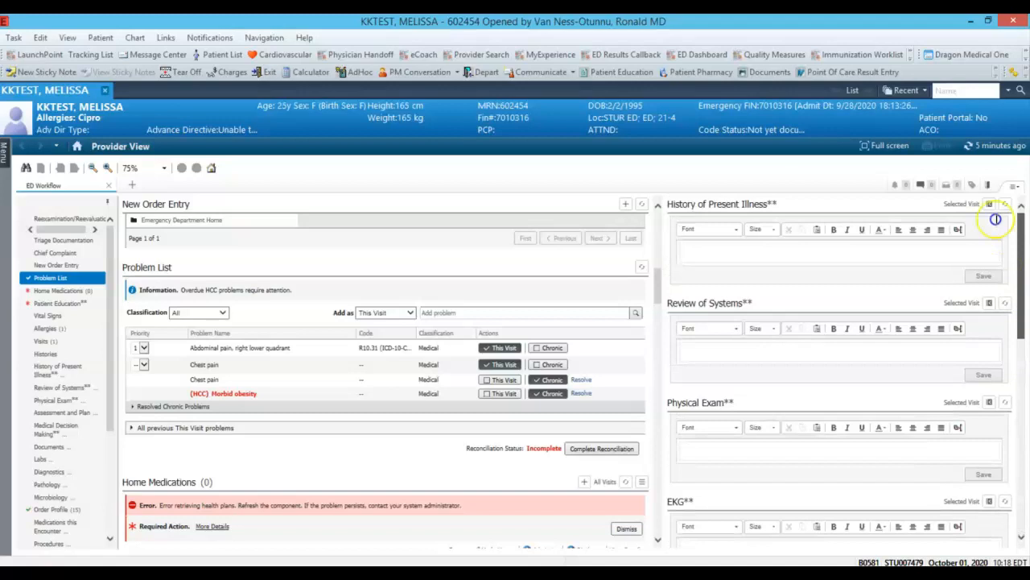
# Step: Start Dragon Medical One and dictate "This is a 35-year-old patient presenting with abdominal pain" into History of Present Illness
pyautogui.click(870, 254)
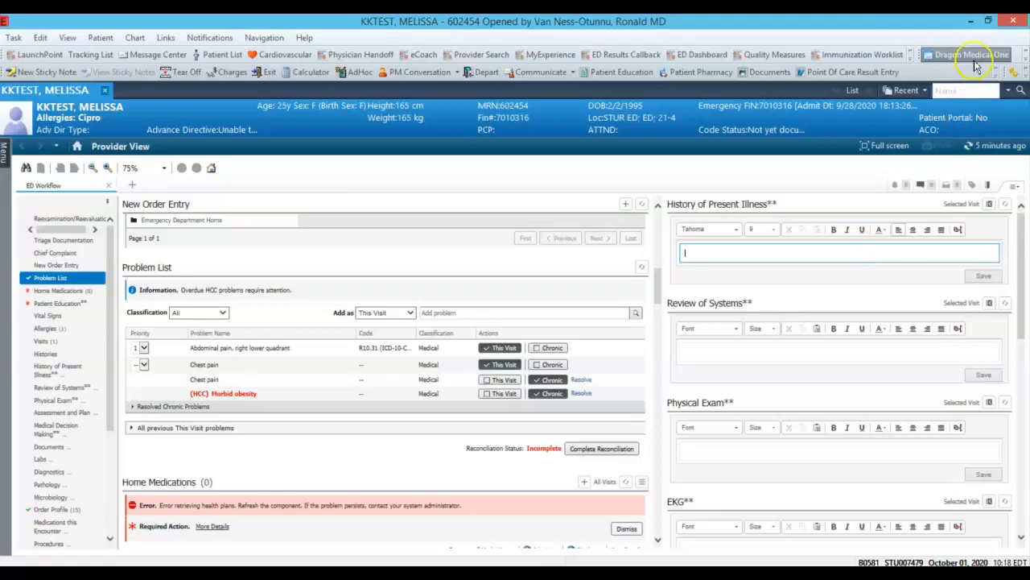
pyautogui.click(974, 60)
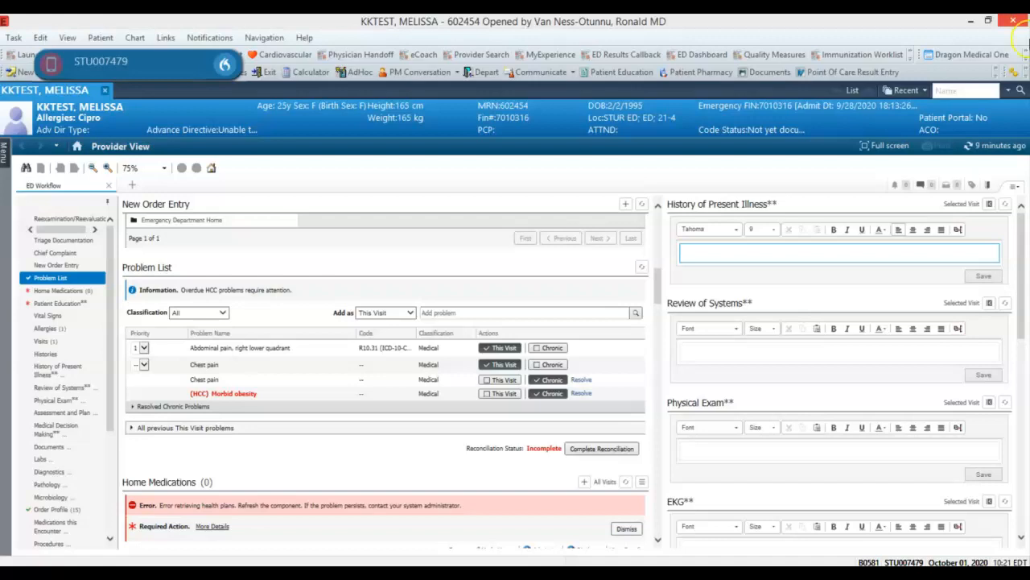
pyautogui.click(748, 256)
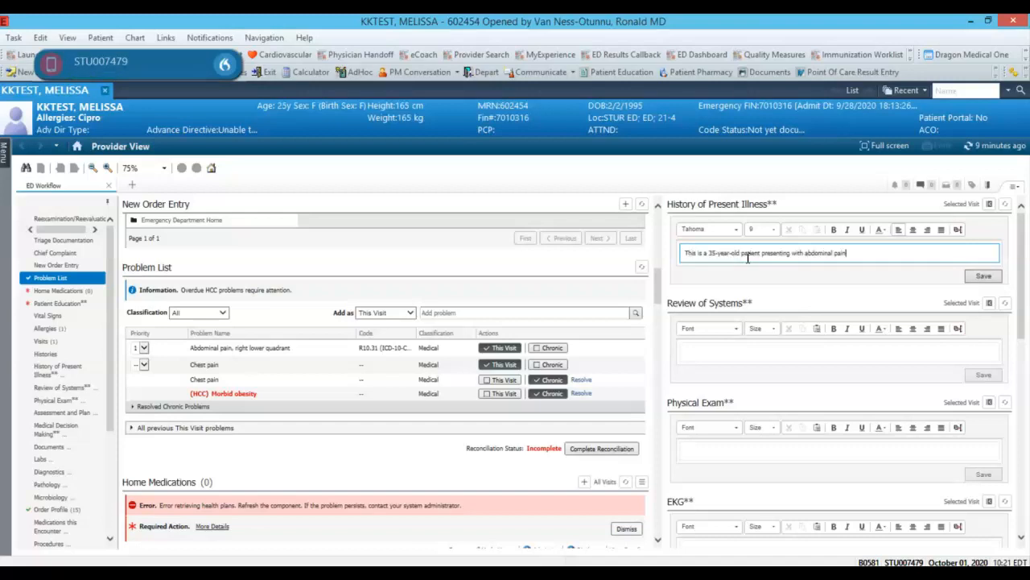
# Step: Insert a review-of-systems auto-text template into the Review of Systems section using the ".ros" abbreviation
pyautogui.click(739, 350)
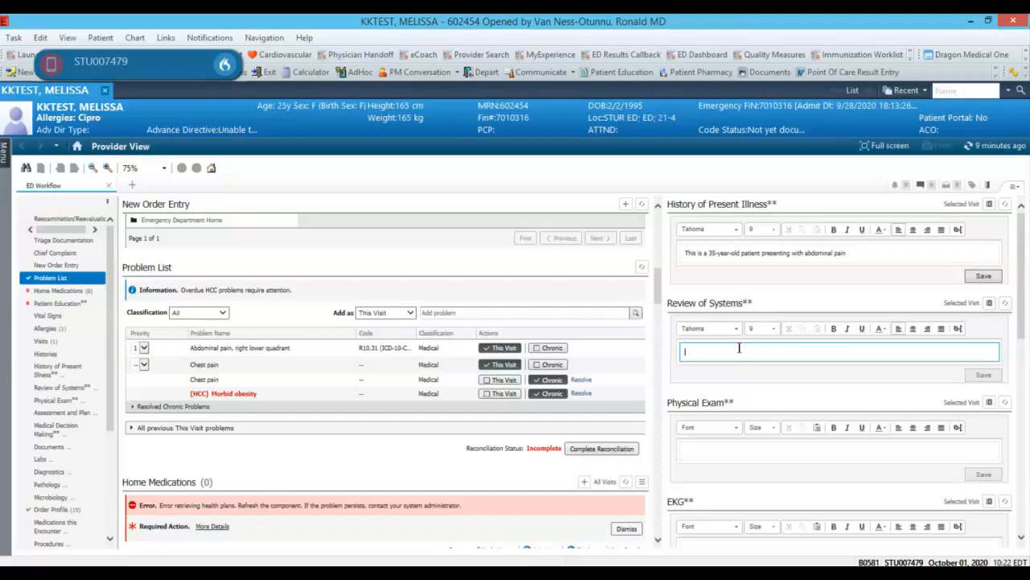
pyautogui.write('.')
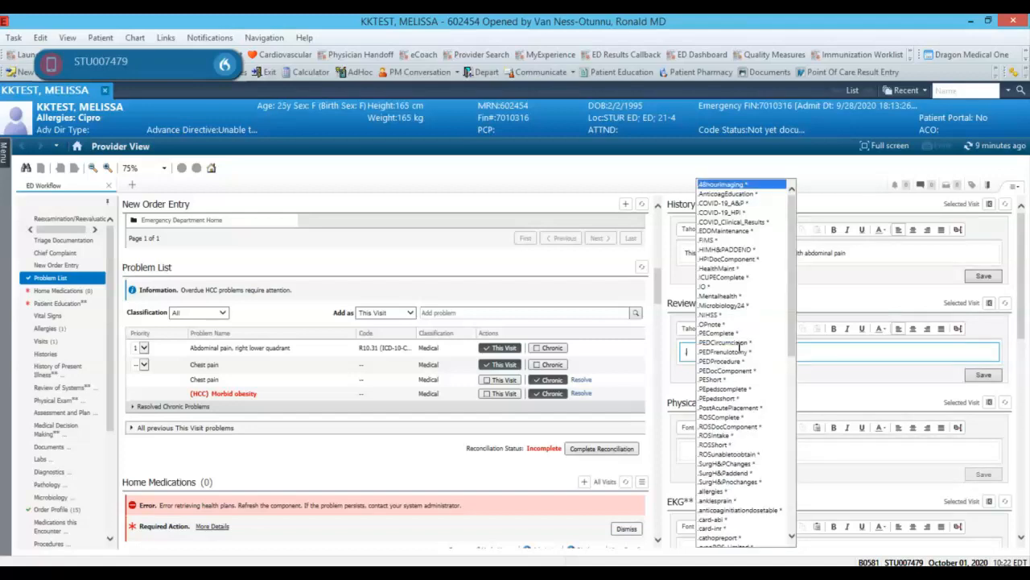
pyautogui.write('ros')
pyautogui.doubleClick(721, 355)
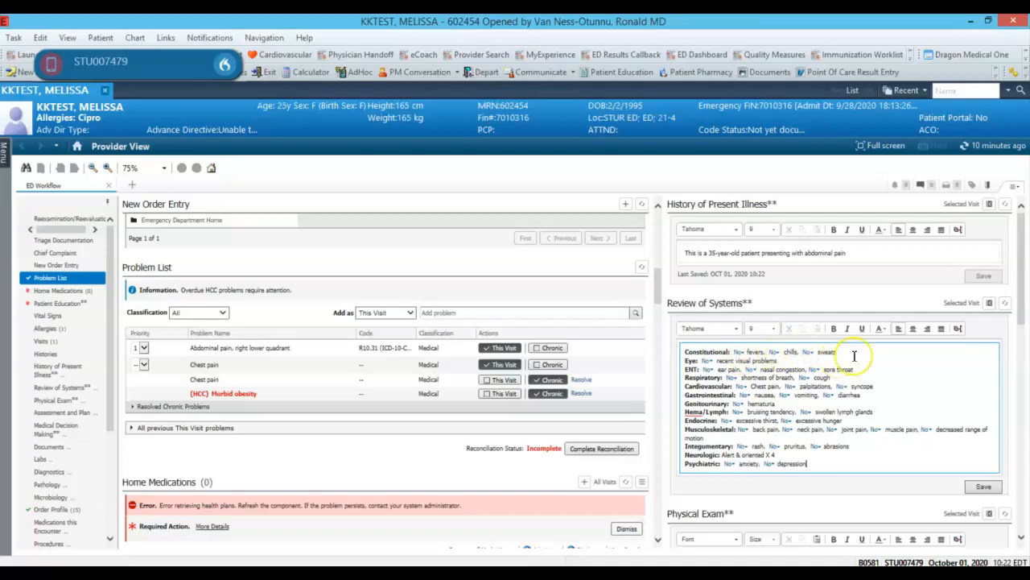
# Step: Insert the normal exam template into the Physical Exam section with the "normal physical exam" voice command
pyautogui.click(1023, 276)
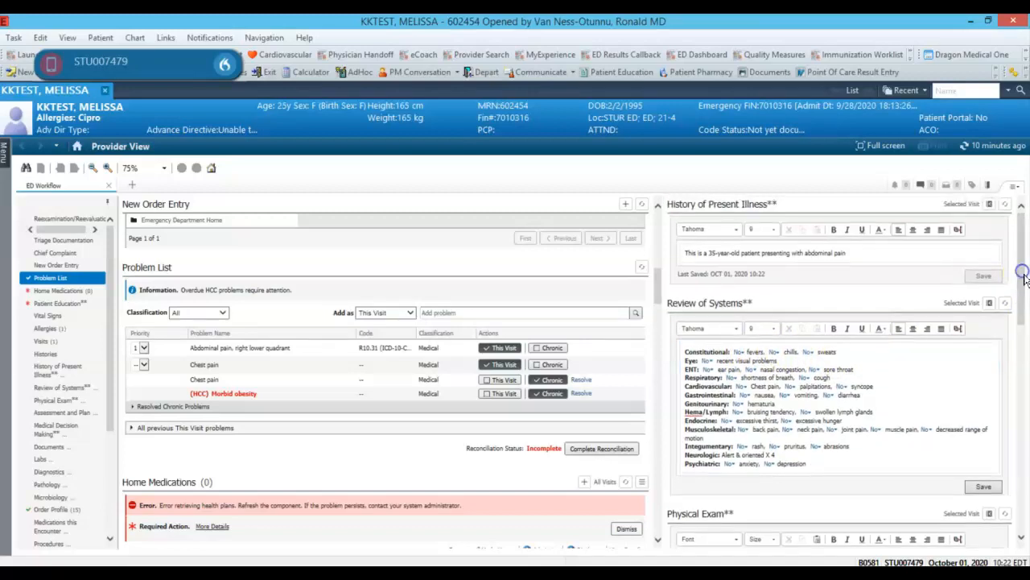
pyautogui.click(1005, 205)
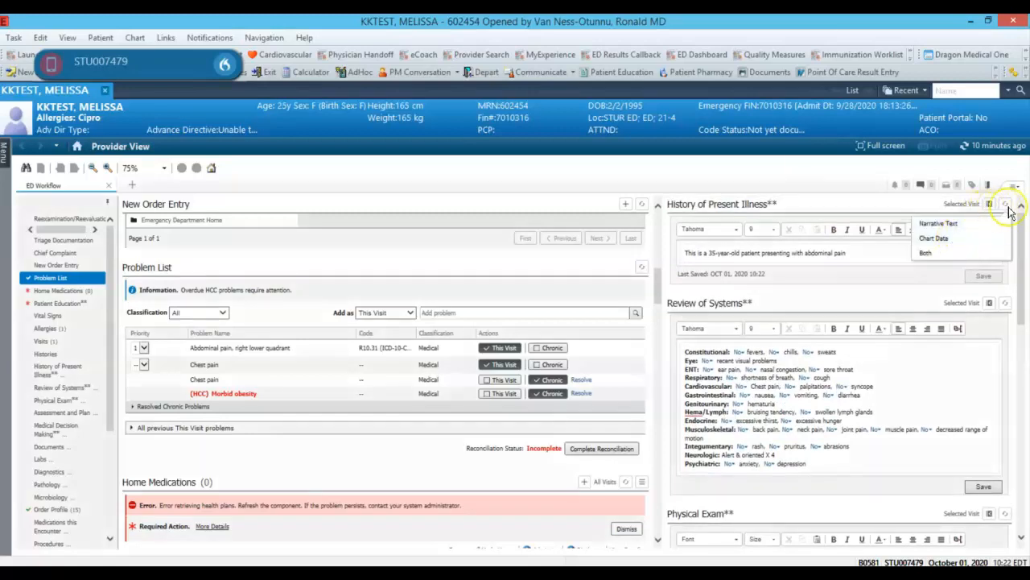
pyautogui.click(1007, 204)
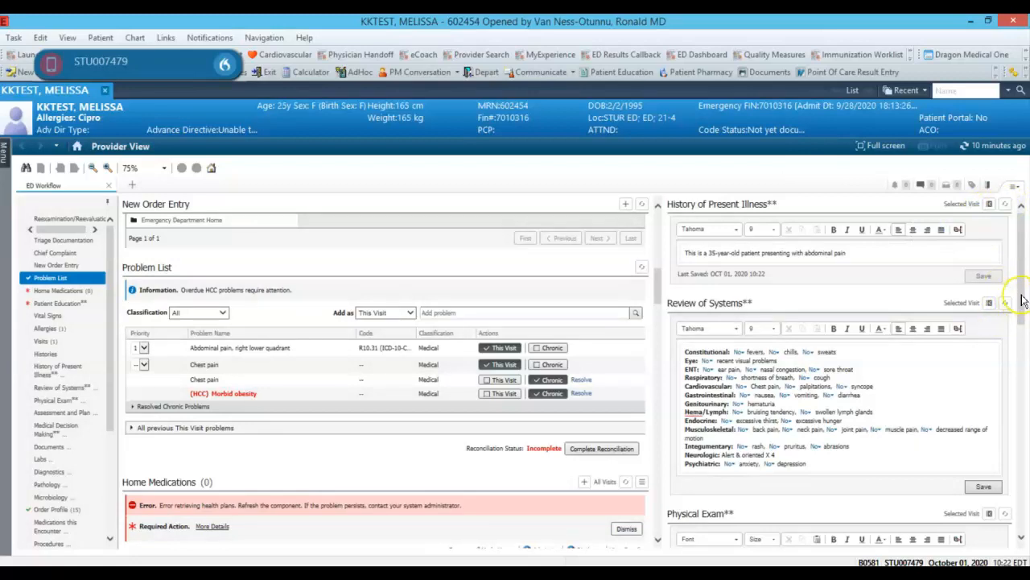
pyautogui.scroll(-1, 1022, 298)
pyautogui.moveTo(1022, 298); pyautogui.dragTo(1019, 384)
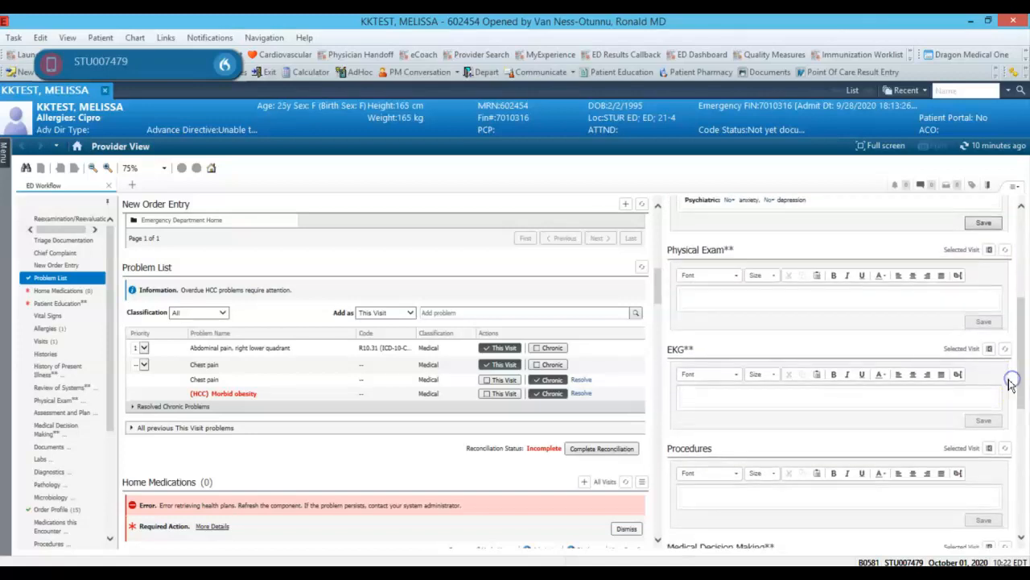
pyautogui.click(856, 304)
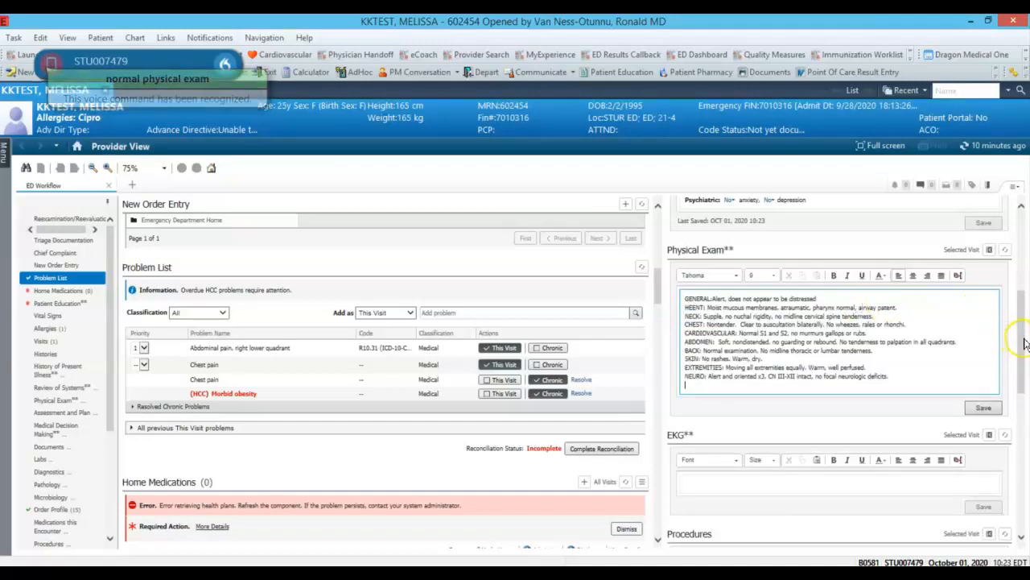
# Step: Dictate into Medical Decision Making that a 35-year-old female has abdominal pain concerning for possible acute appendicitis, needing labs and an abdomen and pelvis CT
pyautogui.moveTo(1021, 347); pyautogui.dragTo(1021, 401)
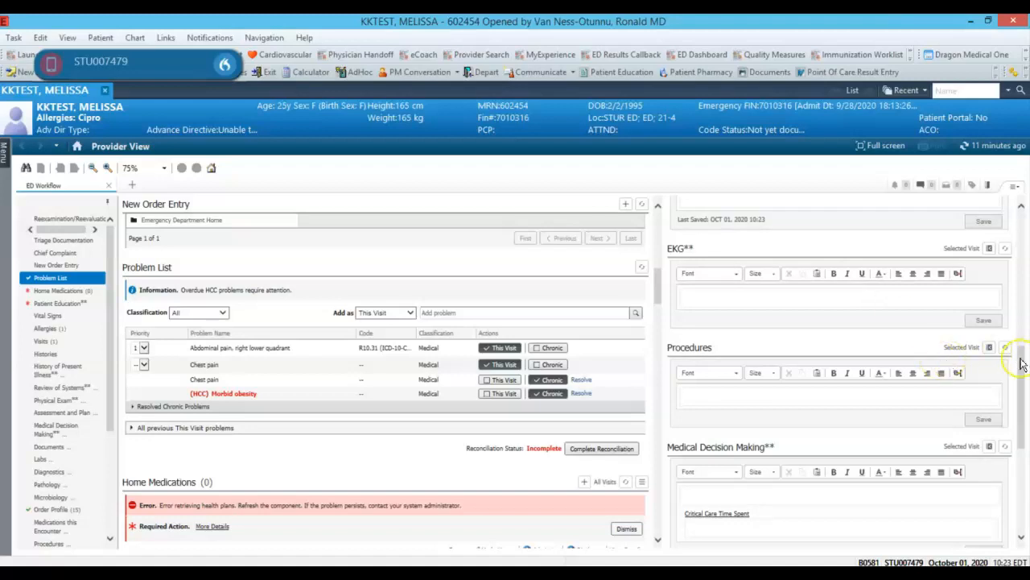
pyautogui.moveTo(1021, 362); pyautogui.dragTo(1027, 420)
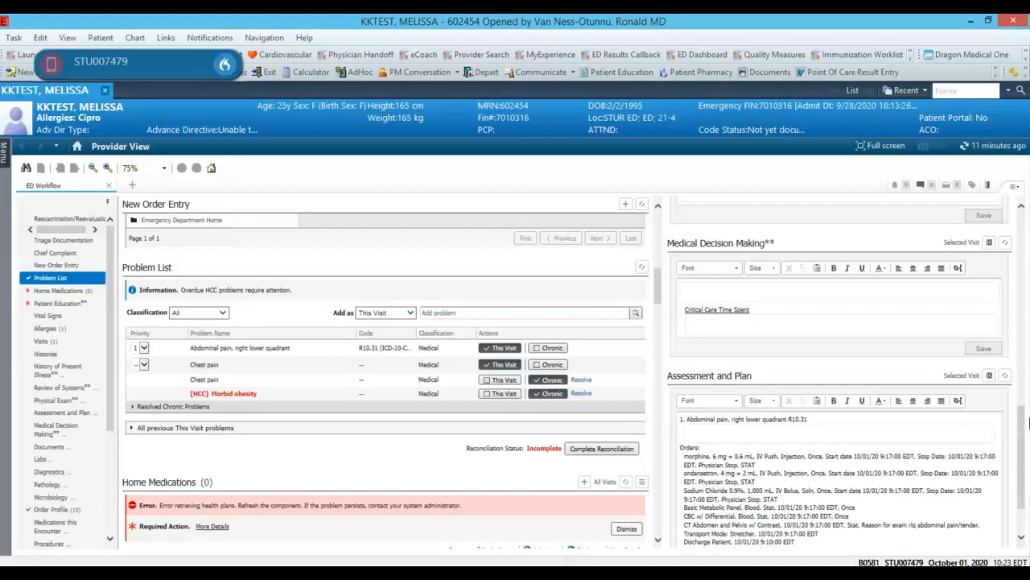
pyautogui.click(831, 291)
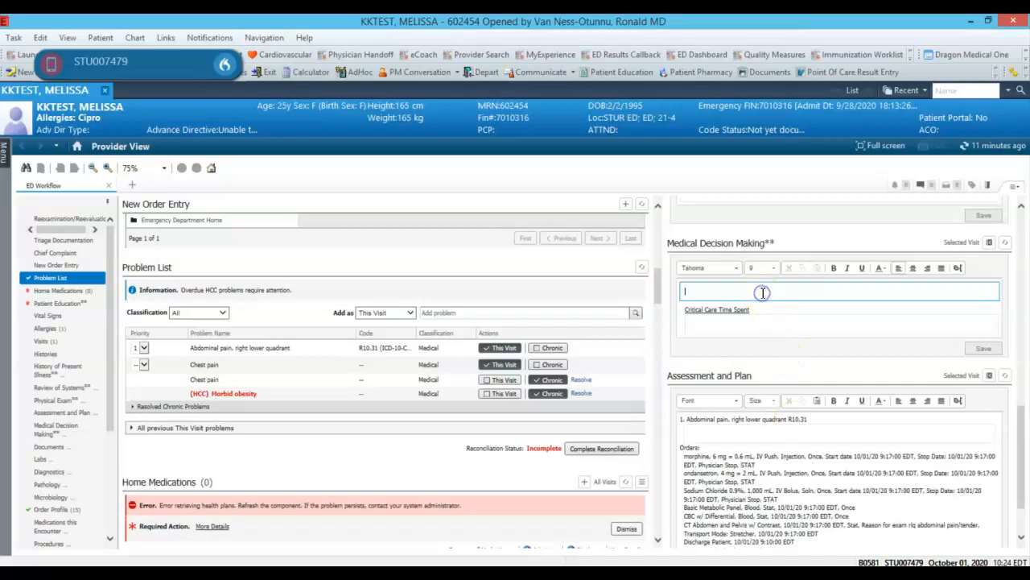
pyautogui.click(437, 274)
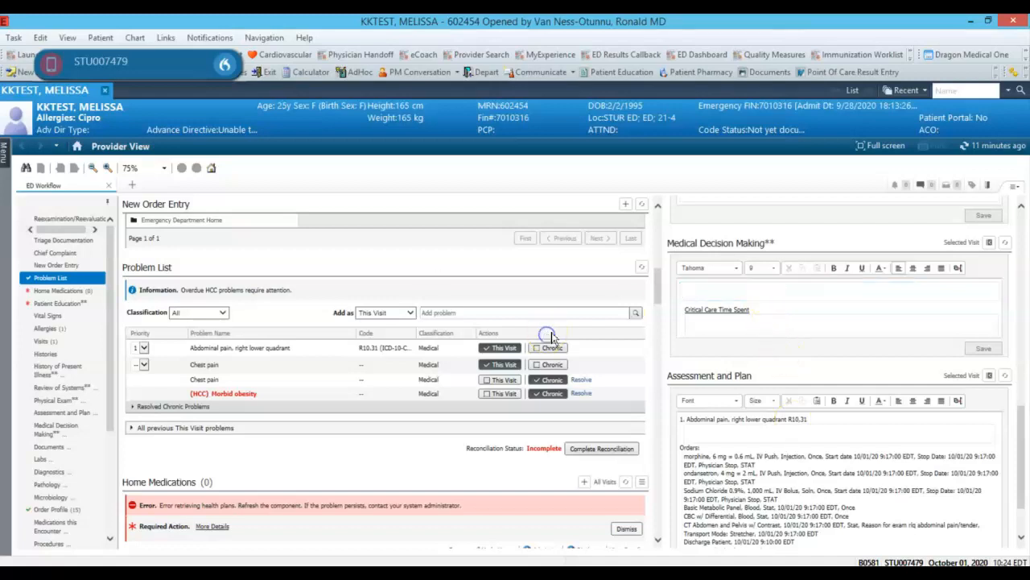
pyautogui.click(718, 293)
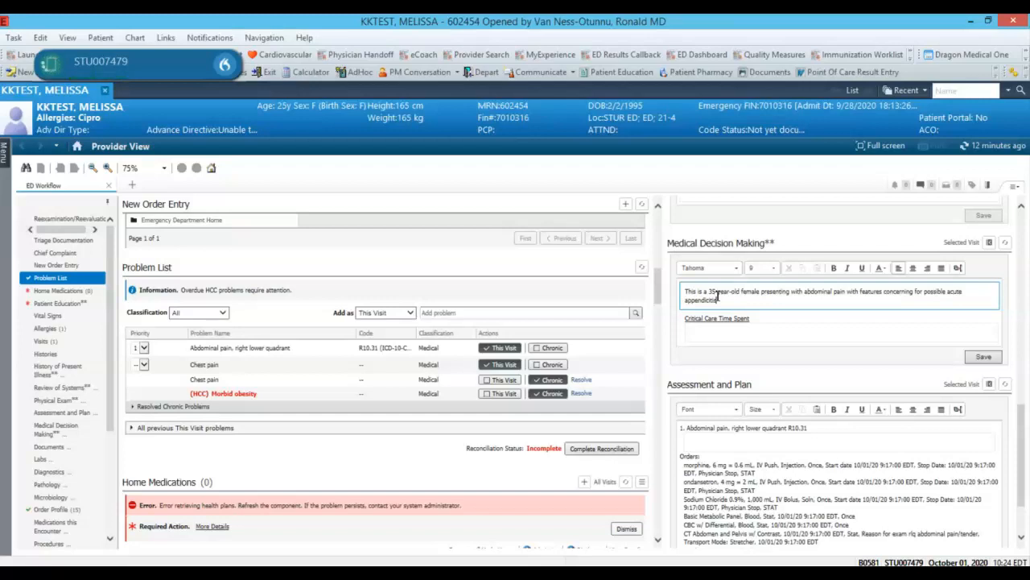
# Step: Dictate under the right lower quadrant pain in Assessment and Plan that CT showed no appendicitis or acute process and morphine resolved the pain, and save
pyautogui.click(824, 439)
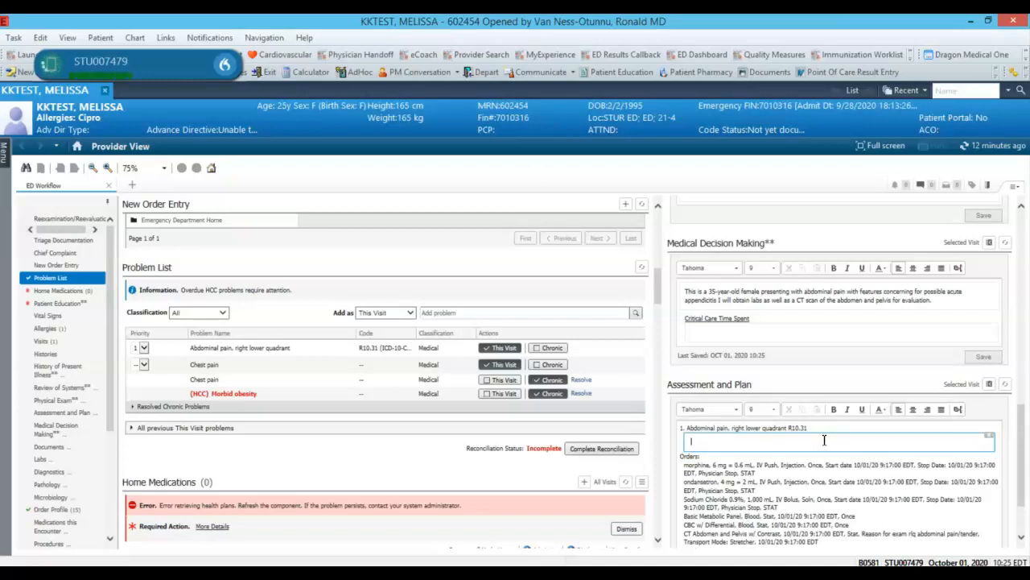
pyautogui.write('The CT scan of the abdomen and pelvis obtained for the right lower quadrant abdominal symptoms was negative for acute appendicitis.')
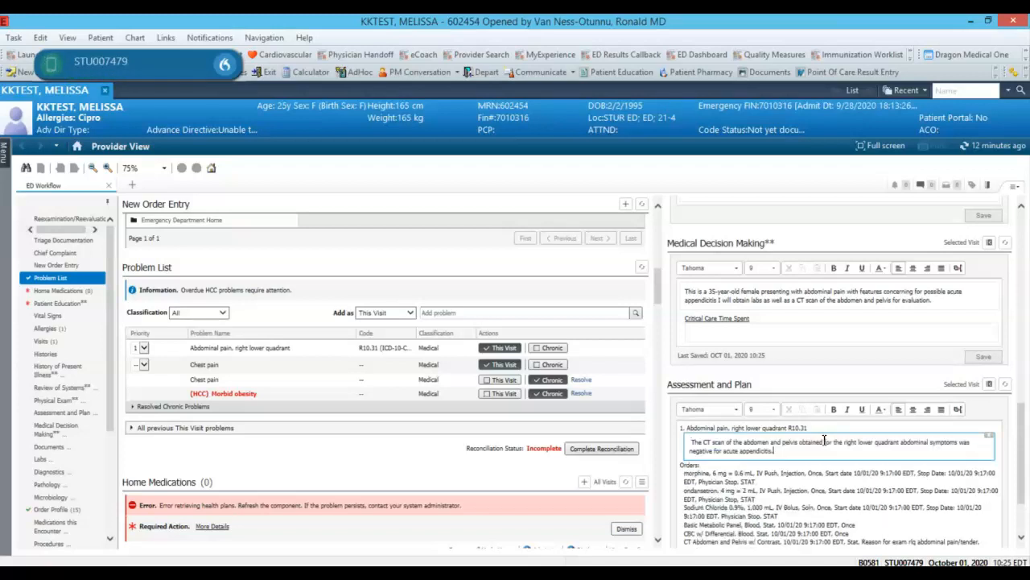
pyautogui.write('  There was no acute process identified on the CT scan.')
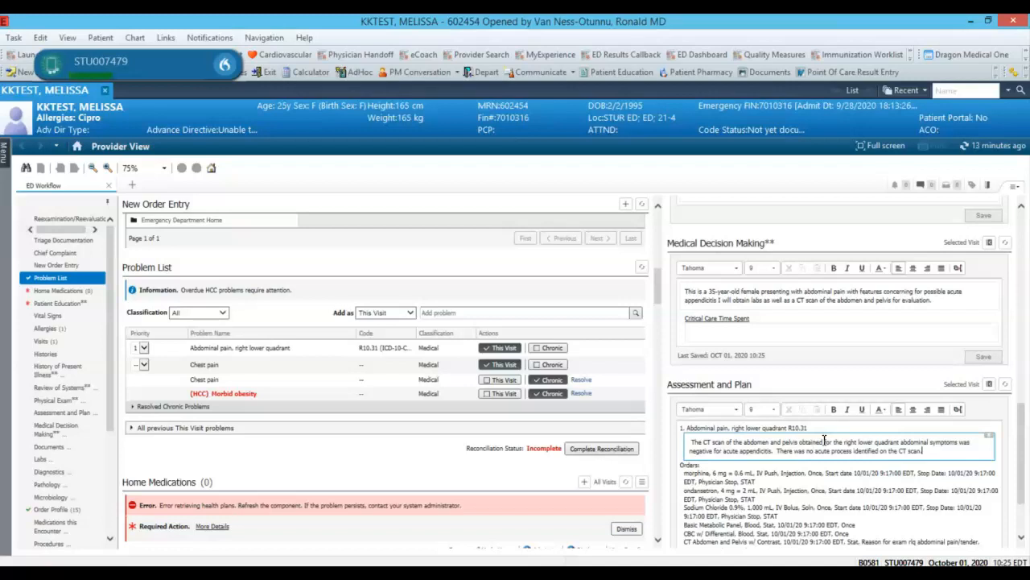
pyautogui.write("  The patient's pain resolved with morphine.")
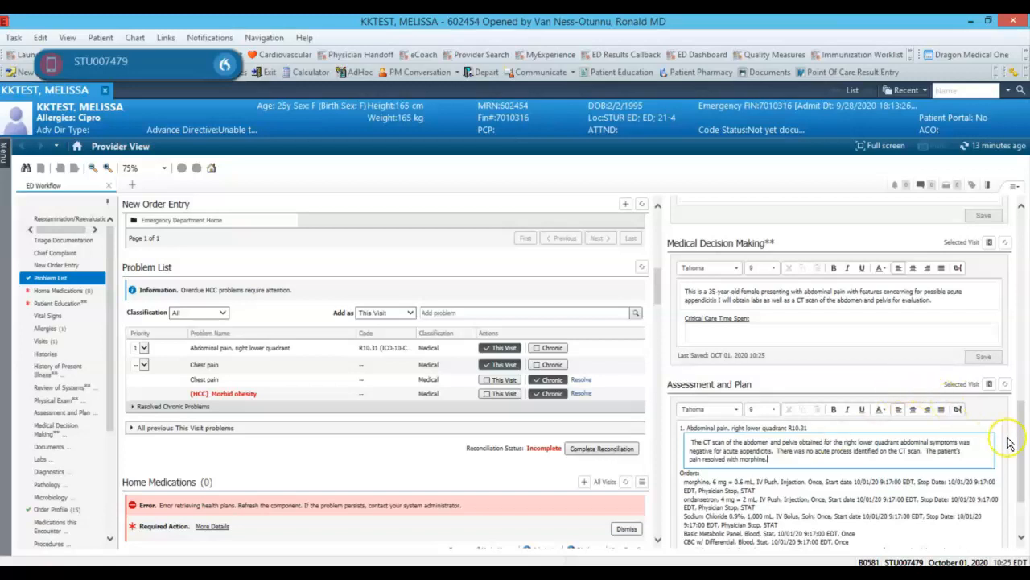
pyautogui.moveTo(1025, 444); pyautogui.dragTo(1027, 472)
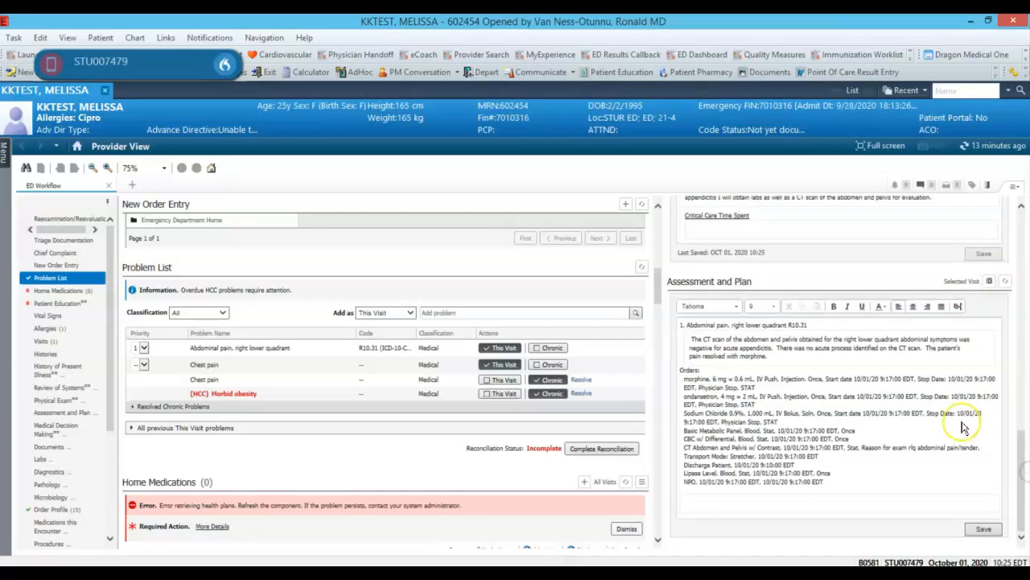
pyautogui.click(881, 352)
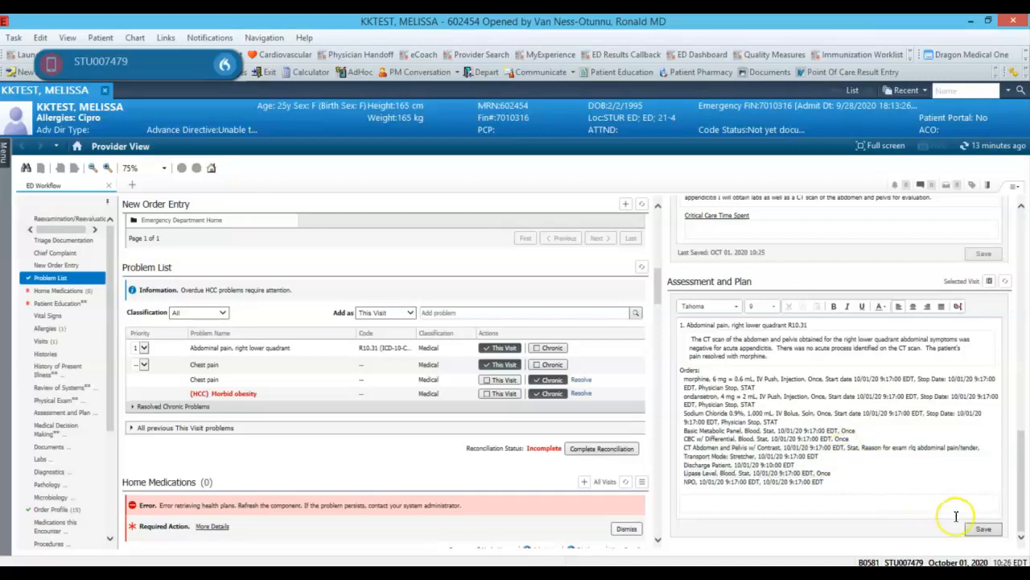
pyautogui.click(983, 529)
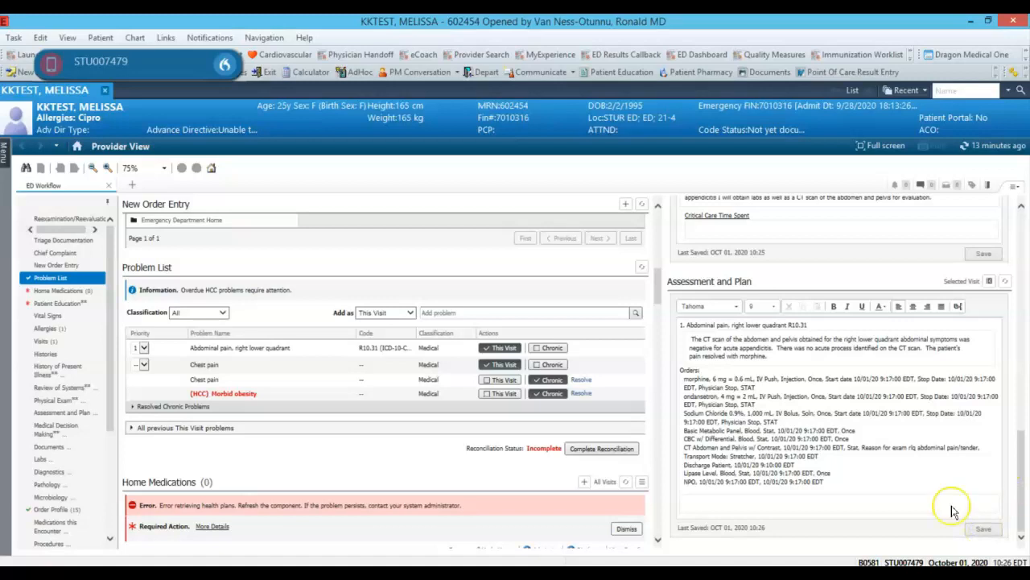
# Step: Create an ED Provider Note from the workflow and review its exam, medical decision making, results and assessment sections
pyautogui.moveTo(111, 376); pyautogui.dragTo(117, 495)
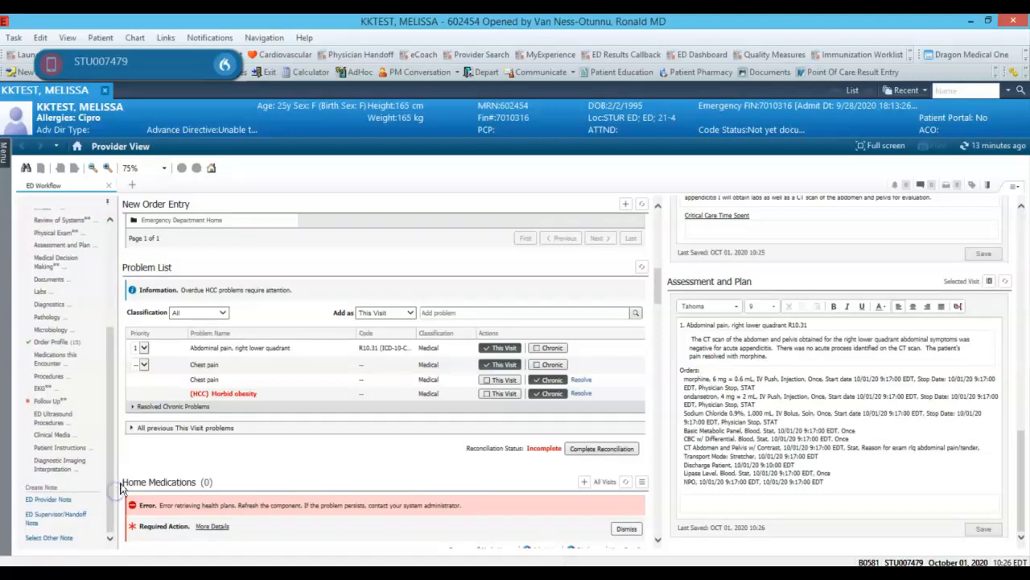
pyautogui.click(63, 504)
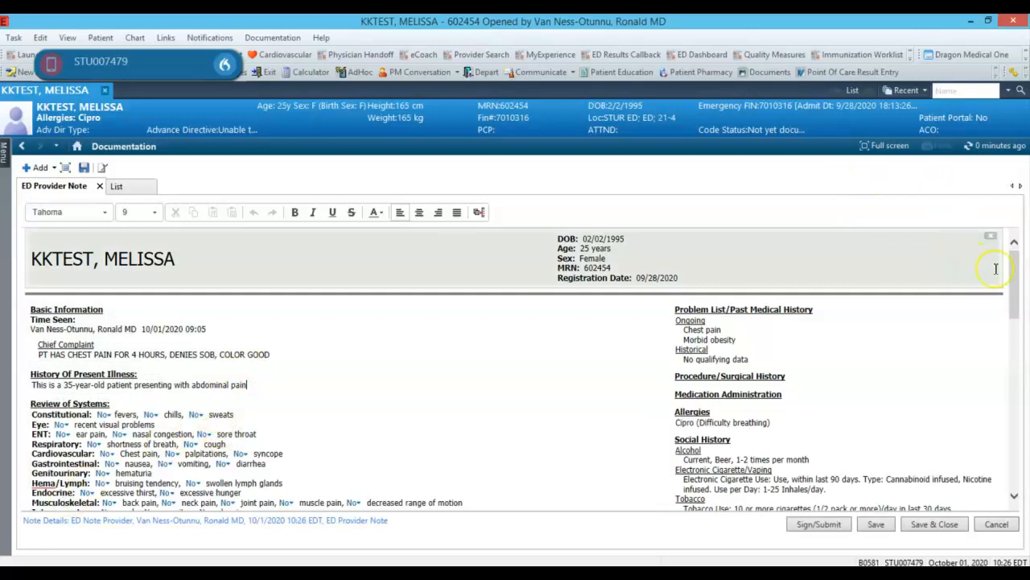
pyautogui.moveTo(1021, 280); pyautogui.dragTo(1026, 387)
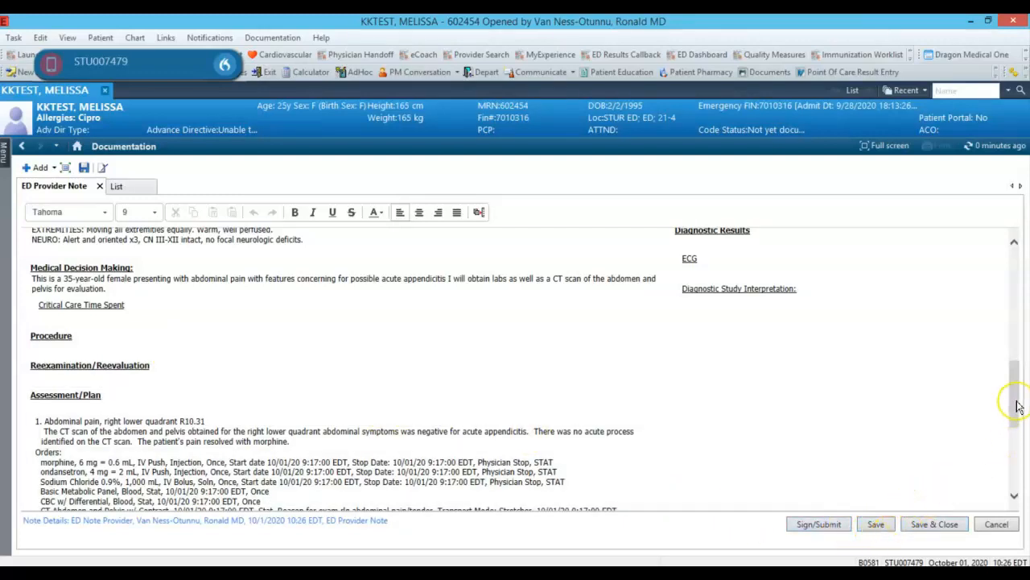
pyautogui.moveTo(1016, 407); pyautogui.dragTo(1015, 401)
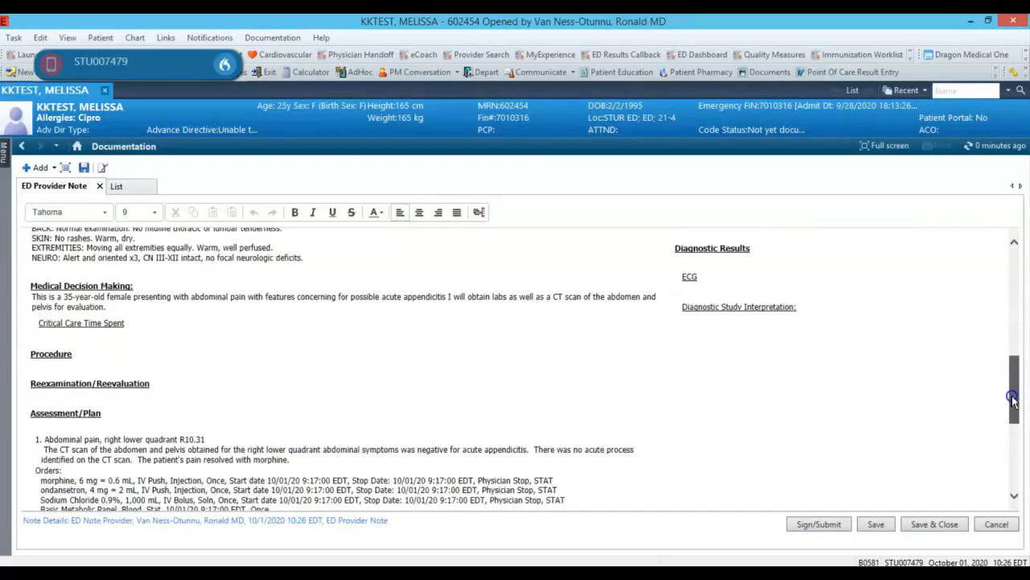
pyautogui.moveTo(1013, 400)
pyautogui.mouseDown()
pyautogui.moveTo(1012, 368)
pyautogui.moveTo(1003, 375)
pyautogui.moveTo(998, 364)
pyautogui.mouseUp()
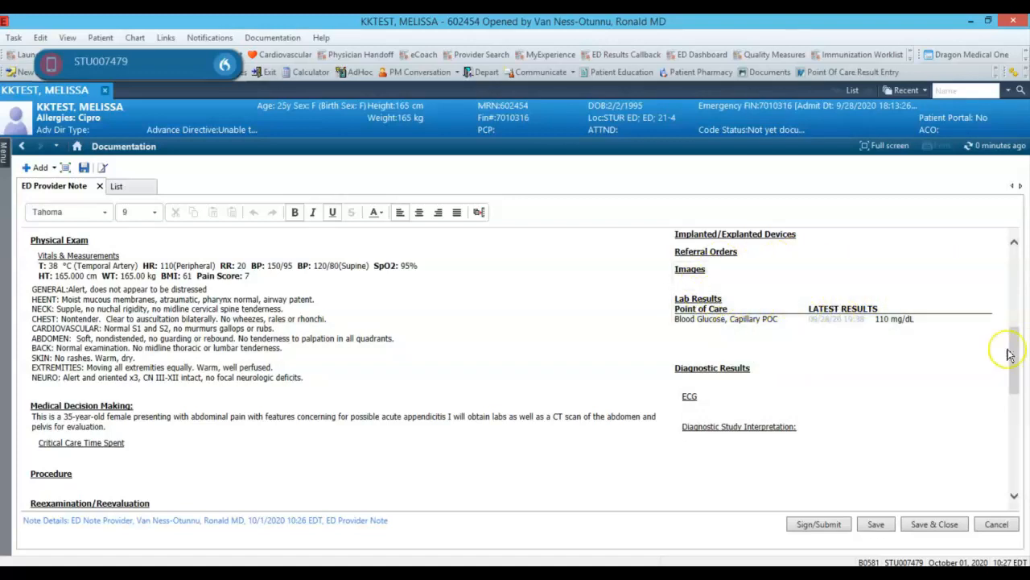
pyautogui.moveTo(1014, 352); pyautogui.dragTo(1017, 377)
# Step: Save the note with type ED Note Provider and title "ED Provider Note", without signing it
pyautogui.click(876, 523)
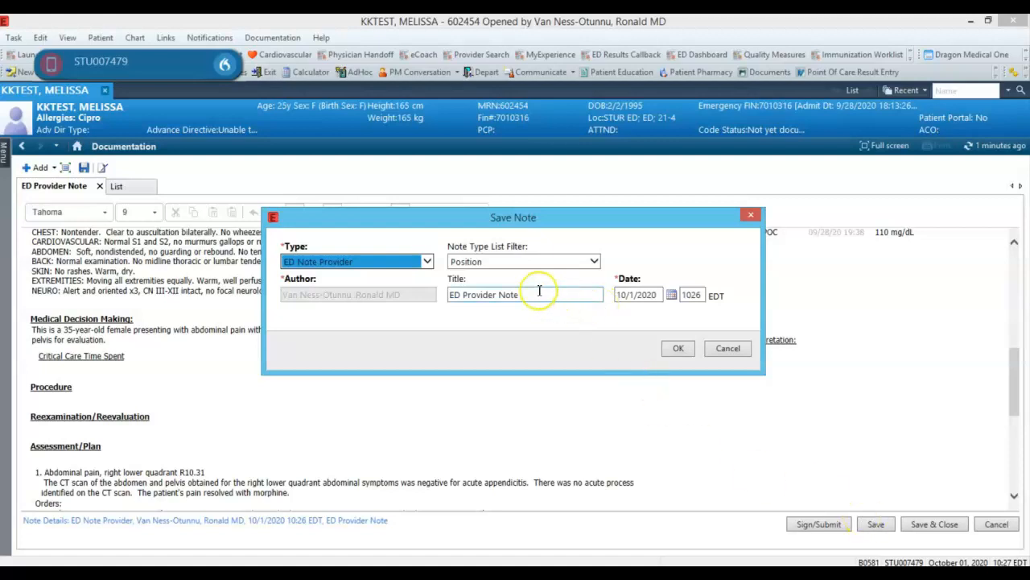
pyautogui.click(679, 347)
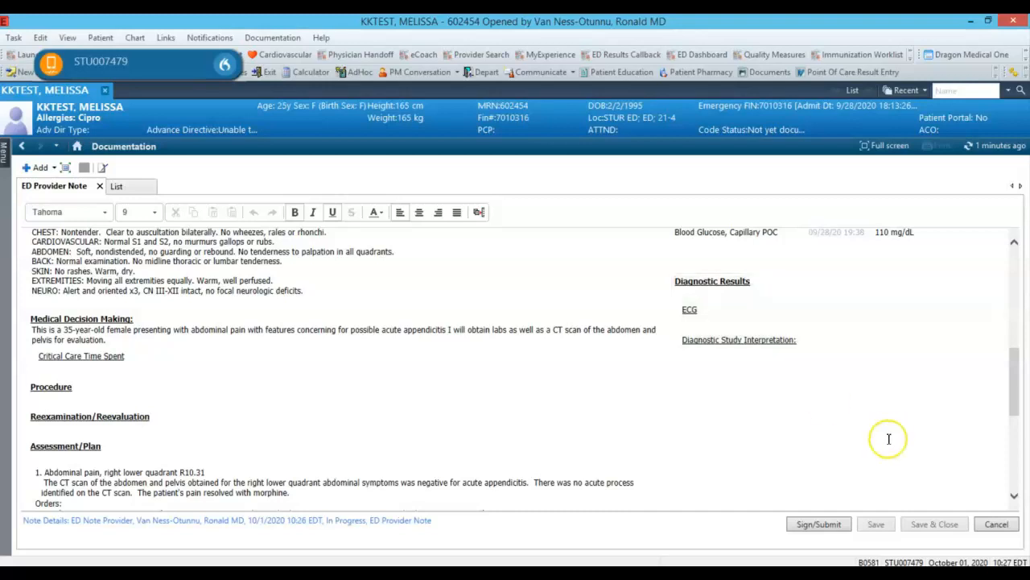
pyautogui.click(870, 405)
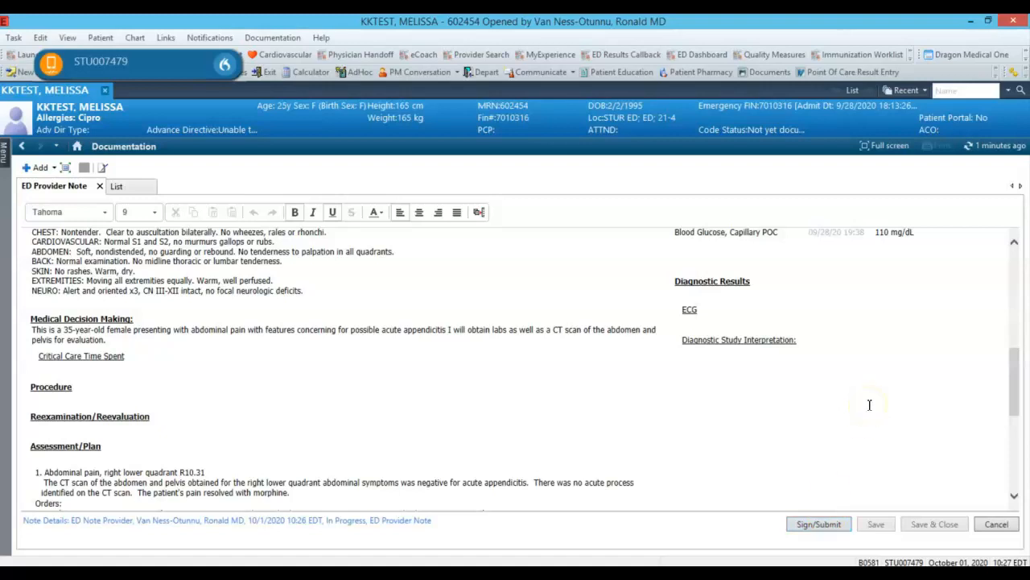